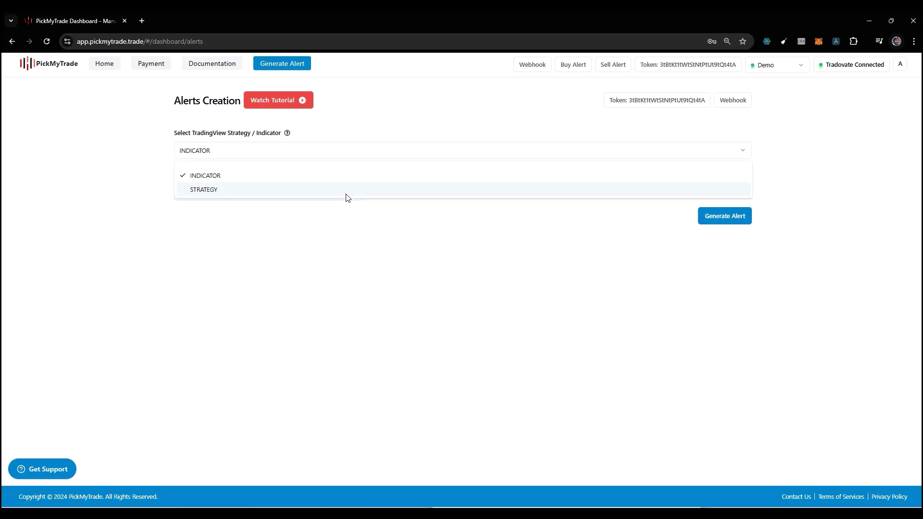
Set the alert source to INDICATOR and the Alert Type to BUY, after trying SELL and CLOSE.
left_click(354, 197)
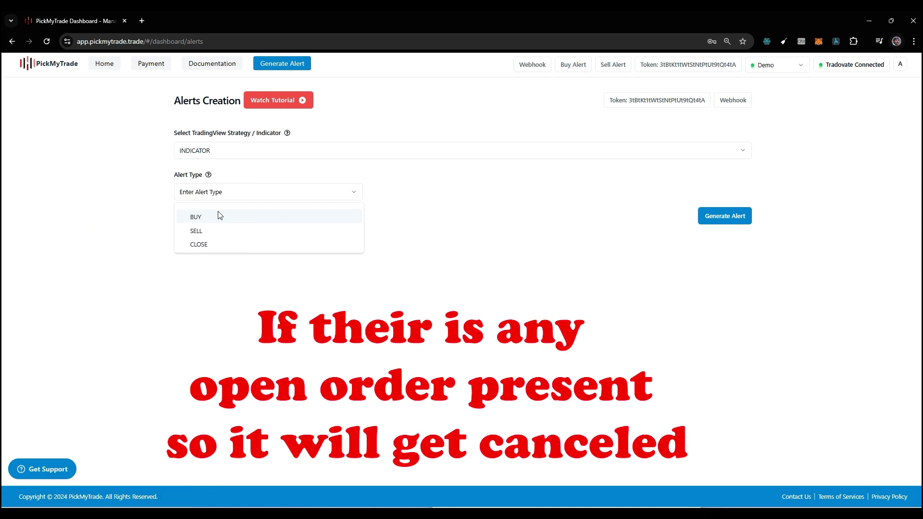
left_click(220, 216)
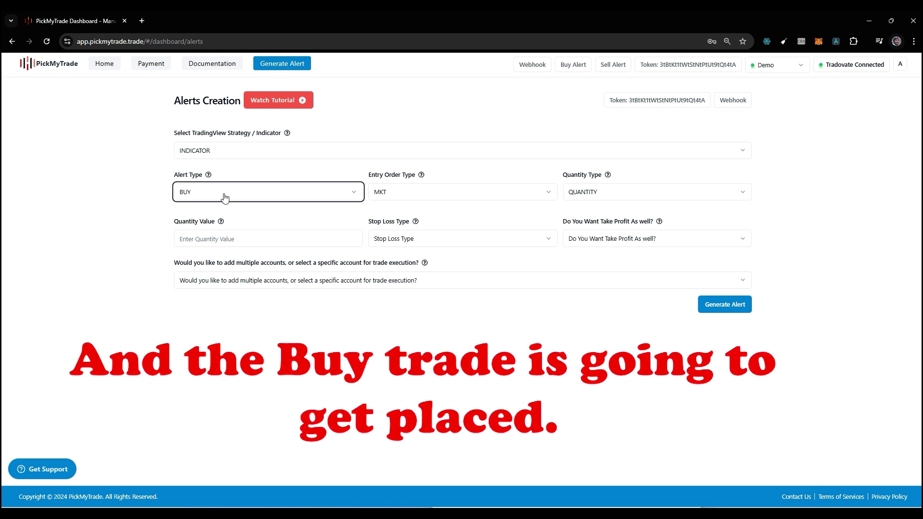
left_click(224, 198)
left_click(242, 229)
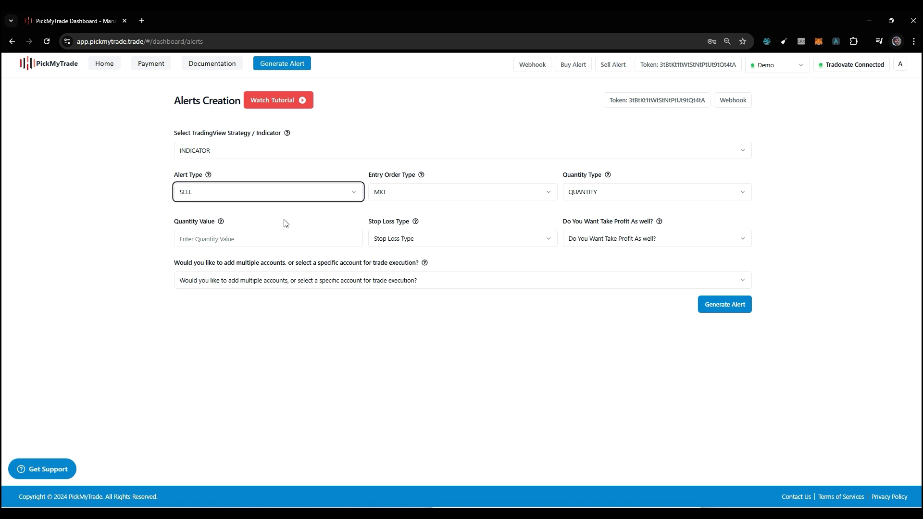
left_click(264, 200)
left_click(254, 242)
Make the entry order LMT and set the cancel-unfilled timeout to 0 seconds, briefly trying 5.
left_click(415, 197)
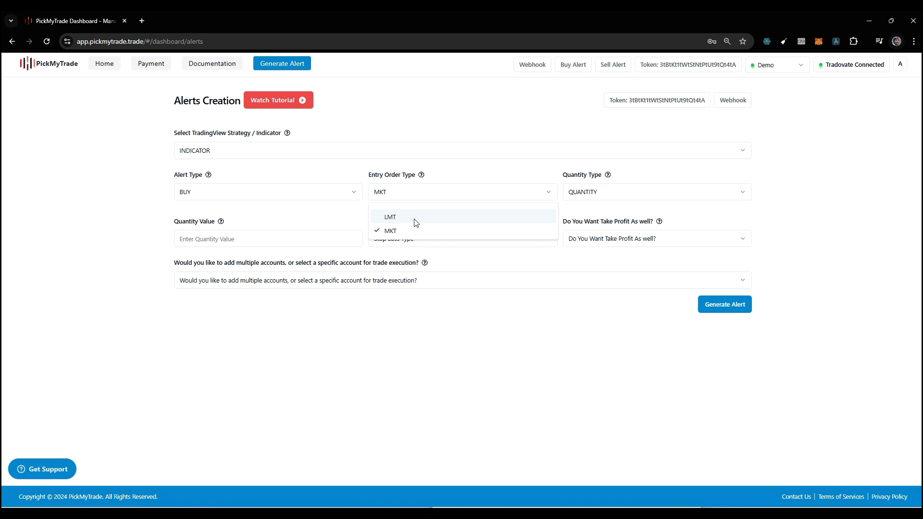
left_click(414, 217)
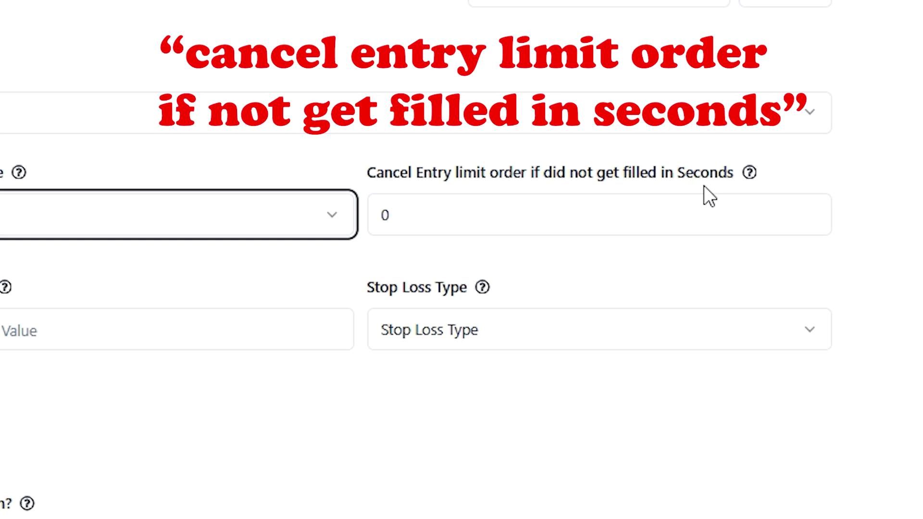
left_click_drag(440, 212, 356, 214)
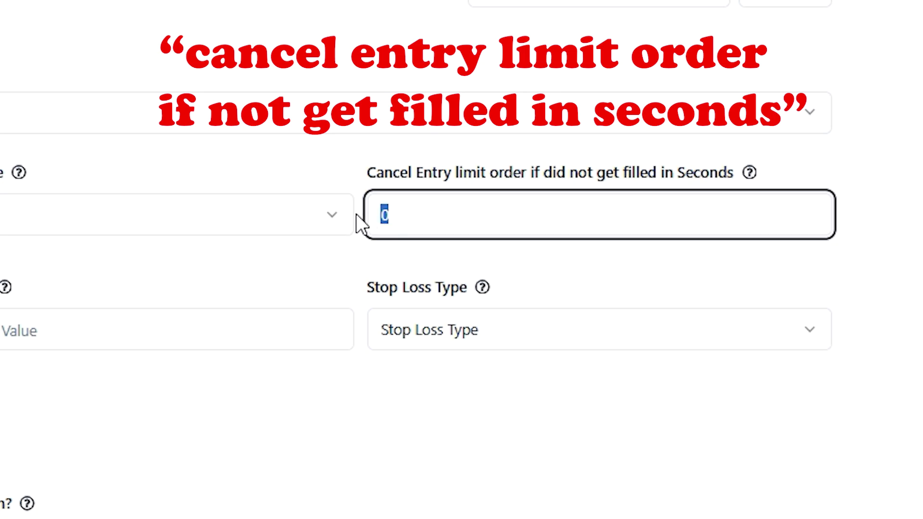
type("5")
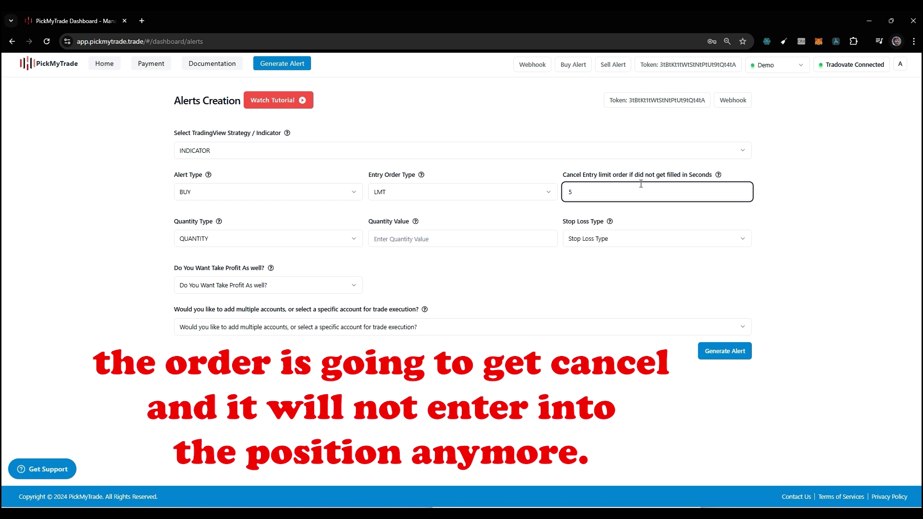
key("BackSpace")
type("0")
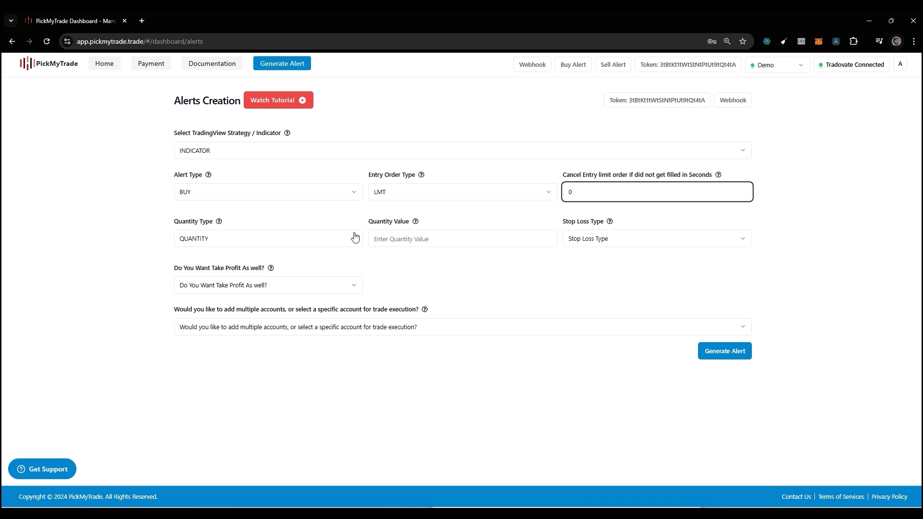
Review the Quantity Type options and keep QUANTITY selected.
left_click(310, 242)
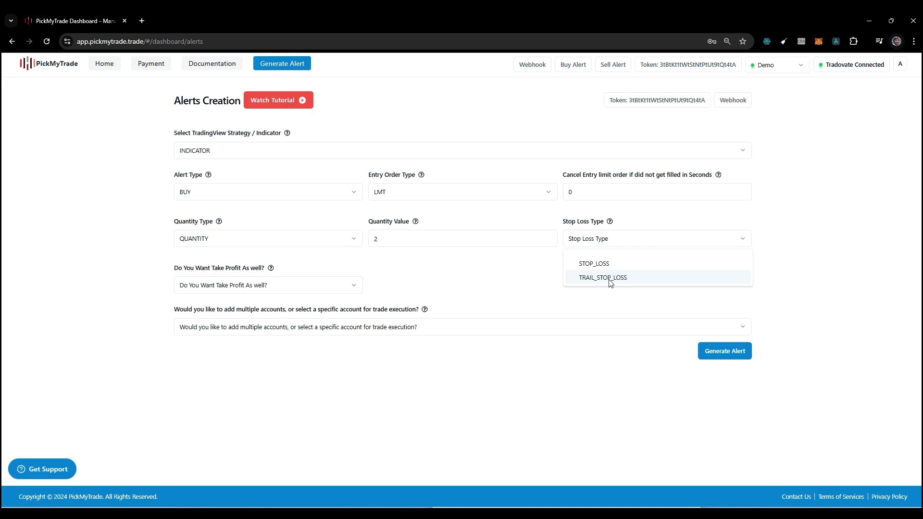
Choose STOP_LOSS as the stop type, measured as TOTAL LOSS.
left_click(584, 264)
left_click(291, 285)
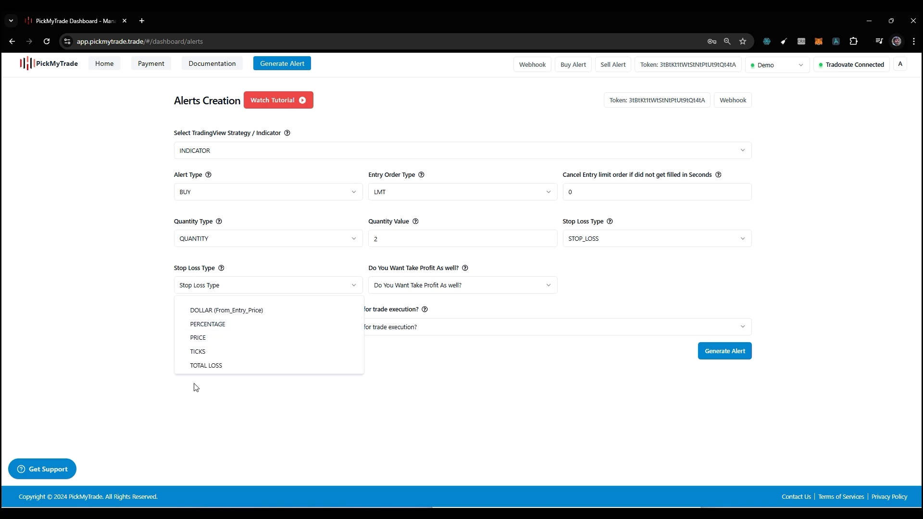
left_click(220, 366)
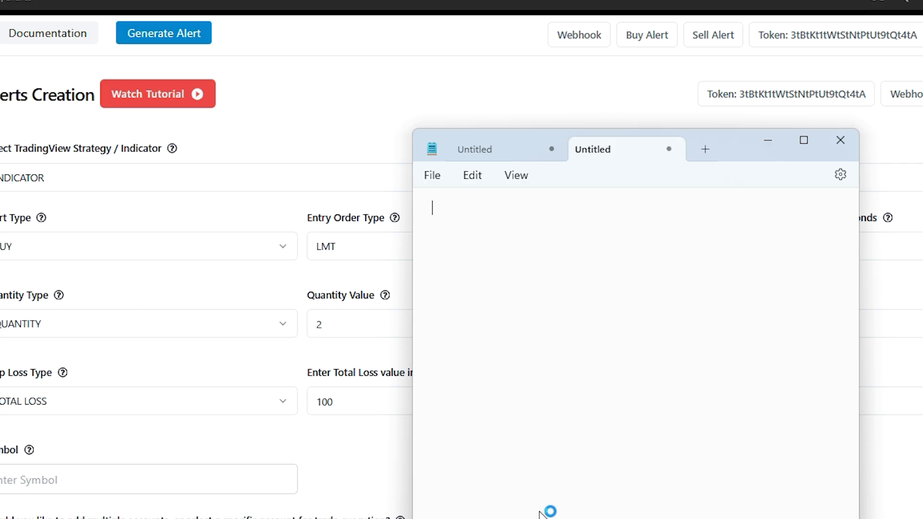
Note in Notepad a buy with entry 100$, stop loss 95, and lot size 20.
type("Buy")
key("Home")
type("Entry  ")
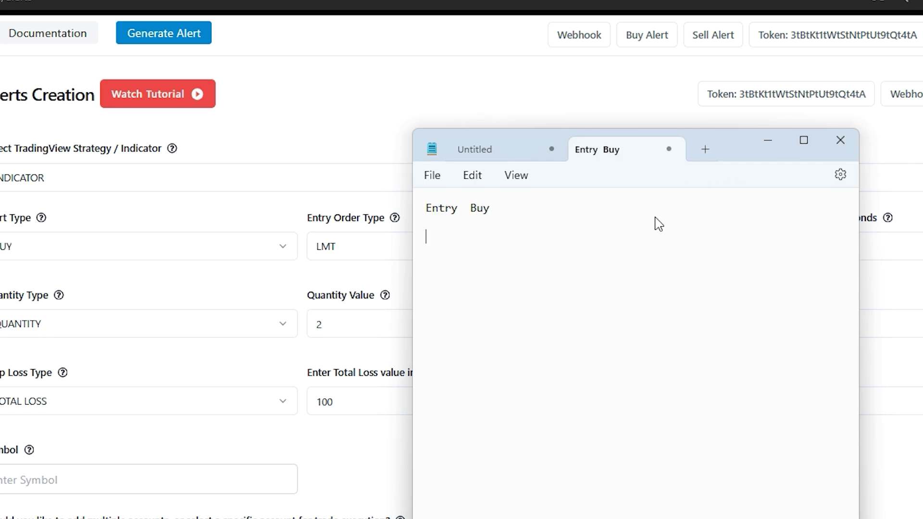
type("100$ and stop loss is ")
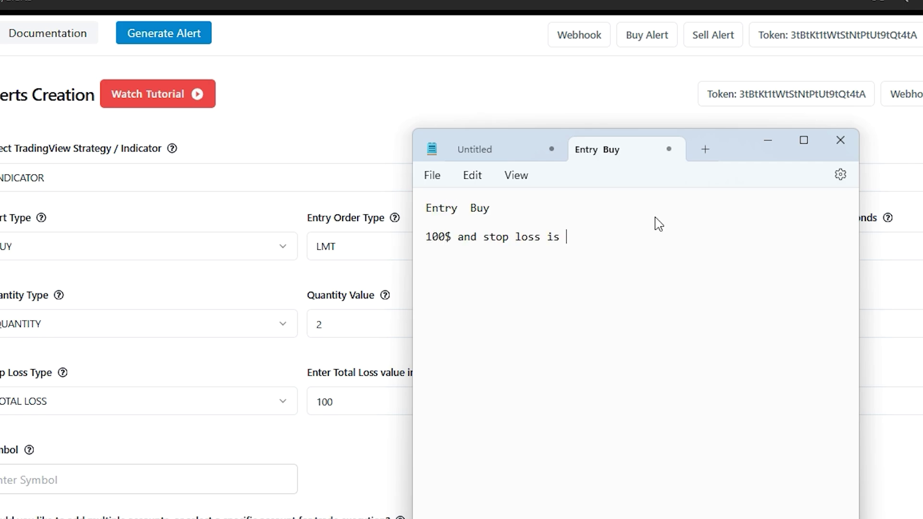
type("95")
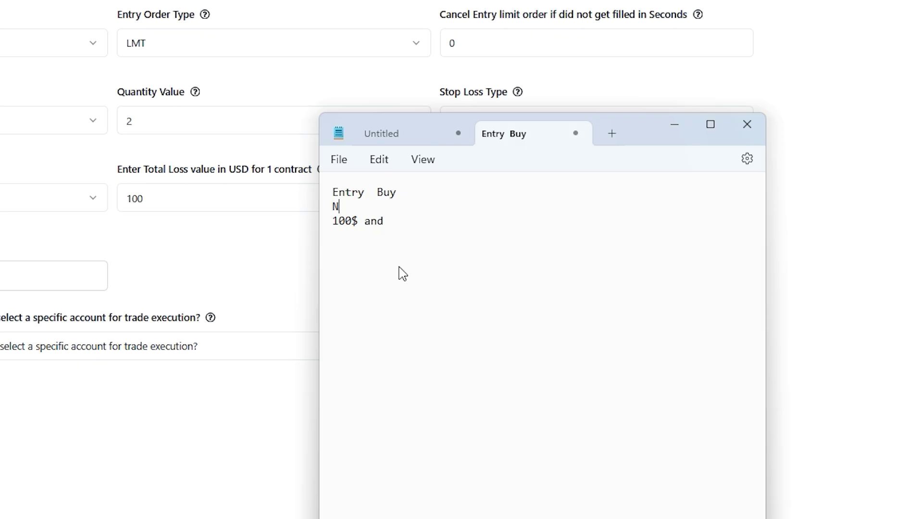
type("O")
type(" lot size is 20 loss as ")
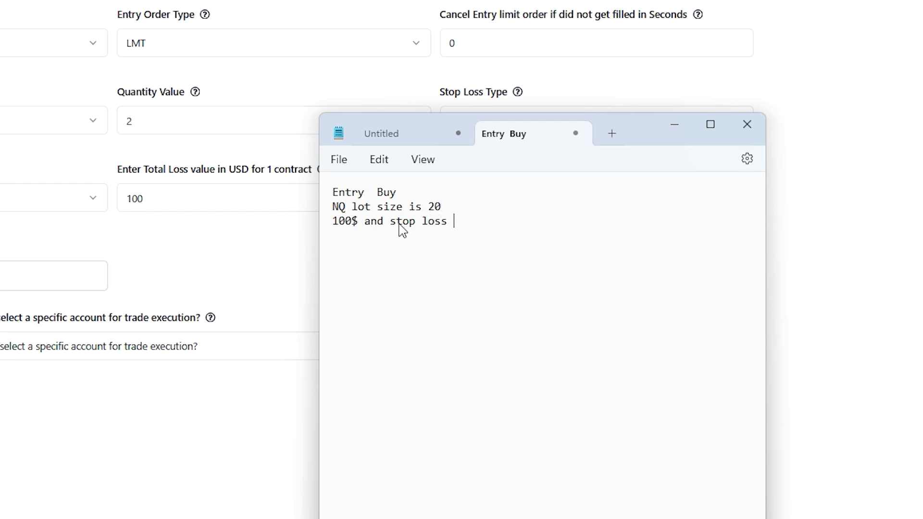
type("95")
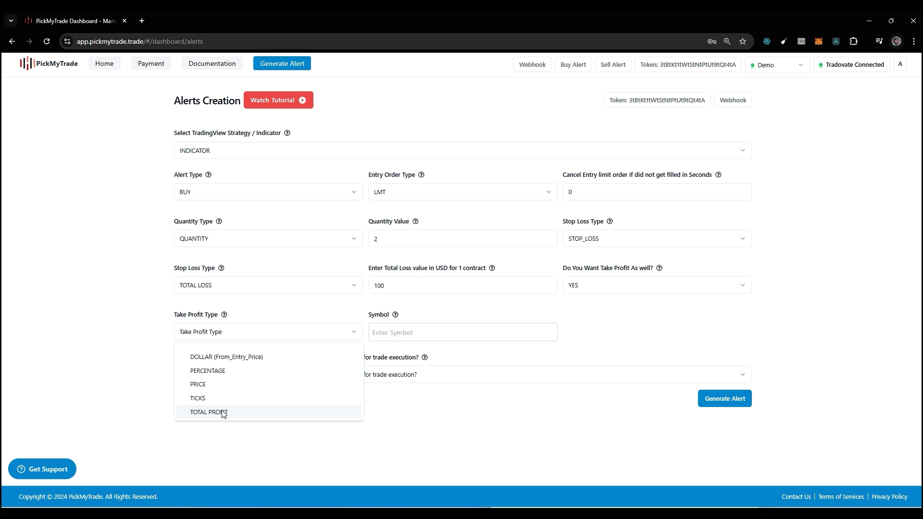
Set a TOTAL PROFIT take profit of 200 and pick NQ1! as the symbol.
left_click(223, 413)
left_click(416, 331)
type("200")
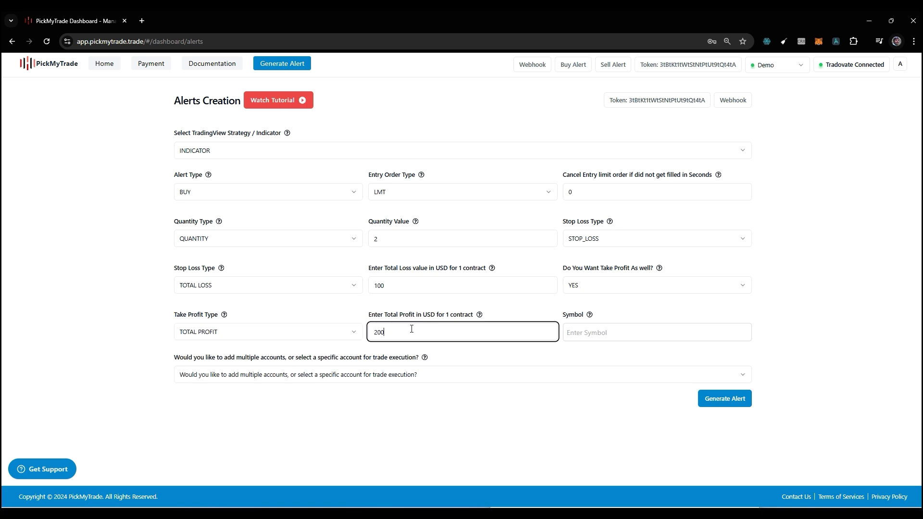
left_click(595, 338)
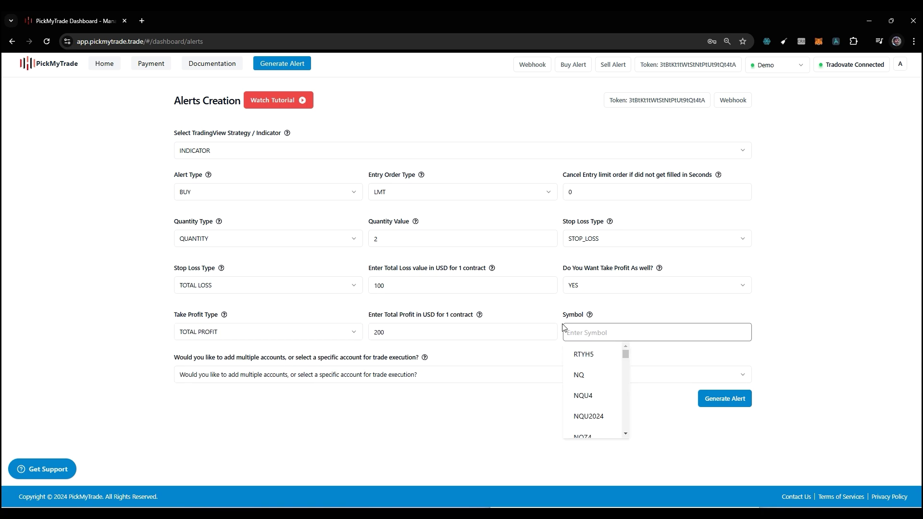
type("NQ1")
left_click(590, 355)
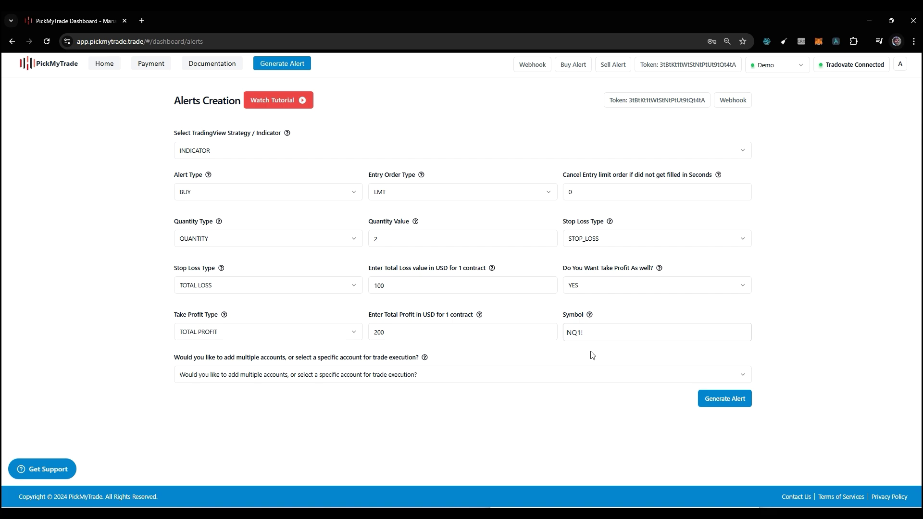
Generate the alert JSON code and inspect its dollar_tp value.
left_click(715, 399)
scroll(566, 405, "down", 2)
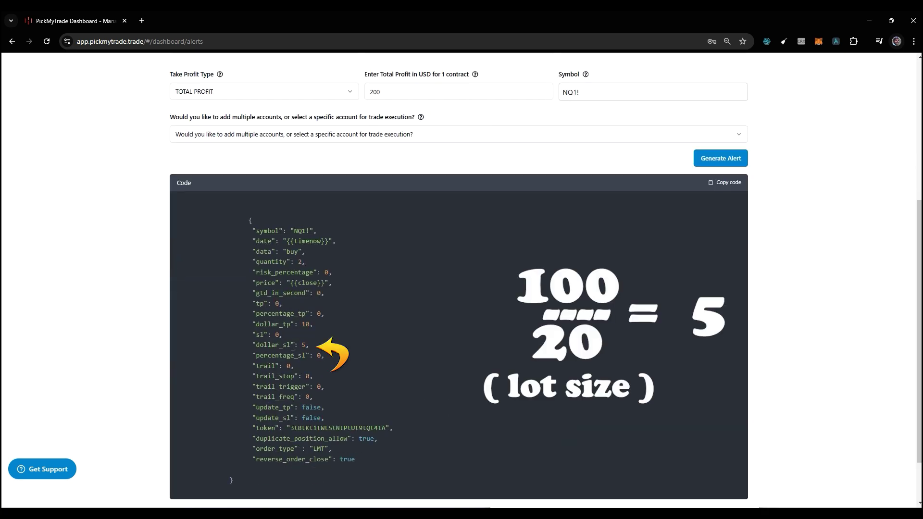
double_click(306, 325)
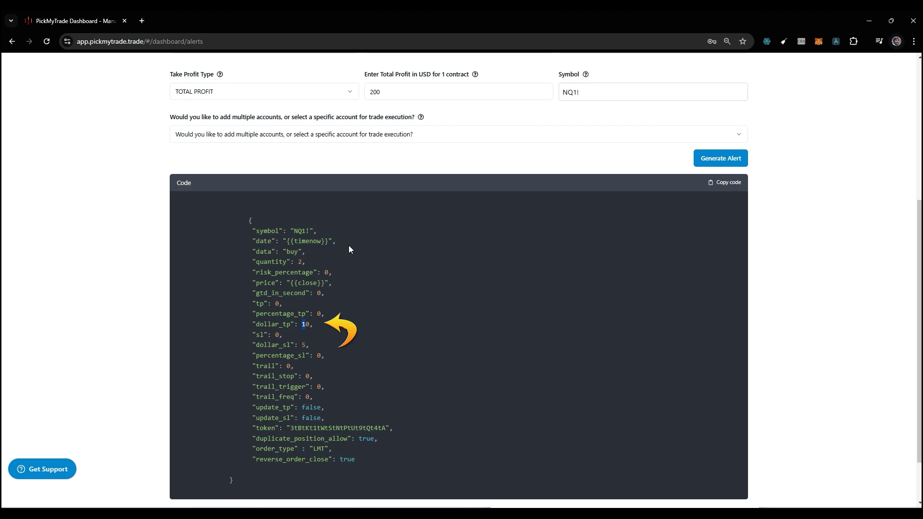
scroll(350, 249, "up", 2)
key("alt+Tab")
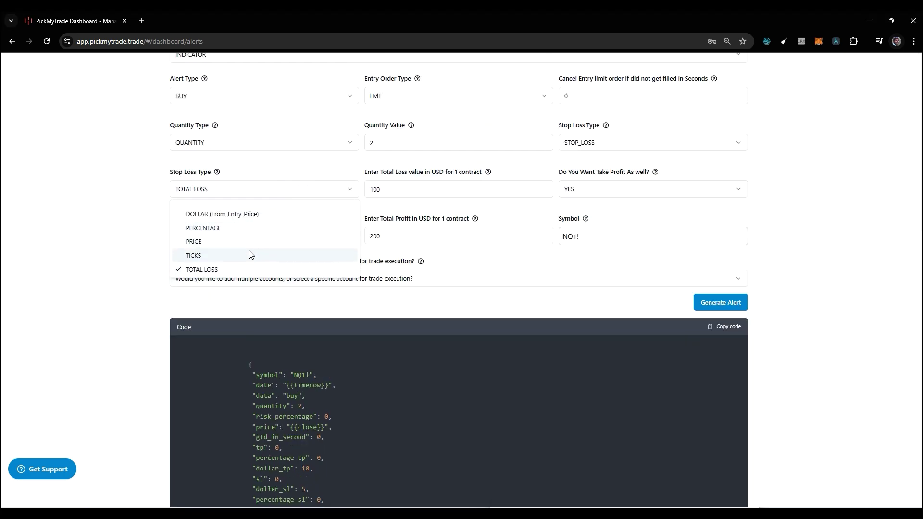
Measure the stop loss in TICKS with 5 ticks, and take profit at 10 ticks.
left_click(250, 253)
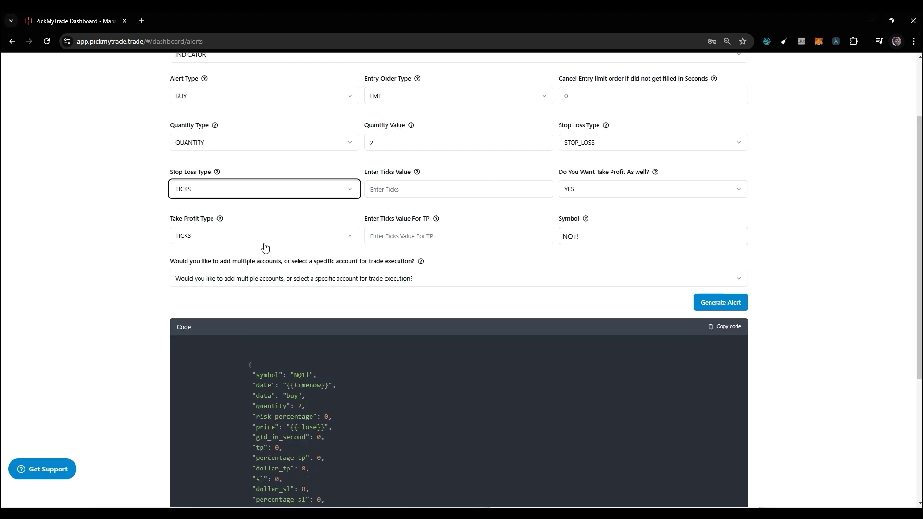
left_click(382, 190)
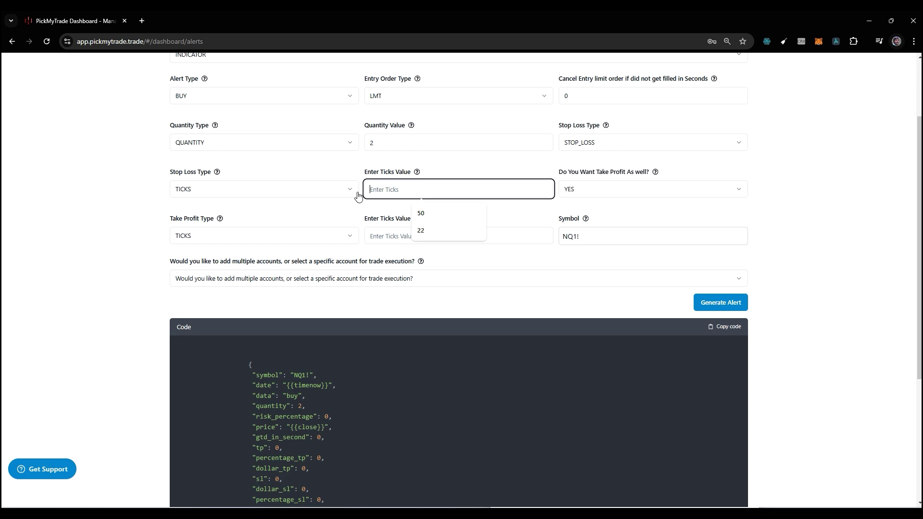
type("5")
left_click(384, 232)
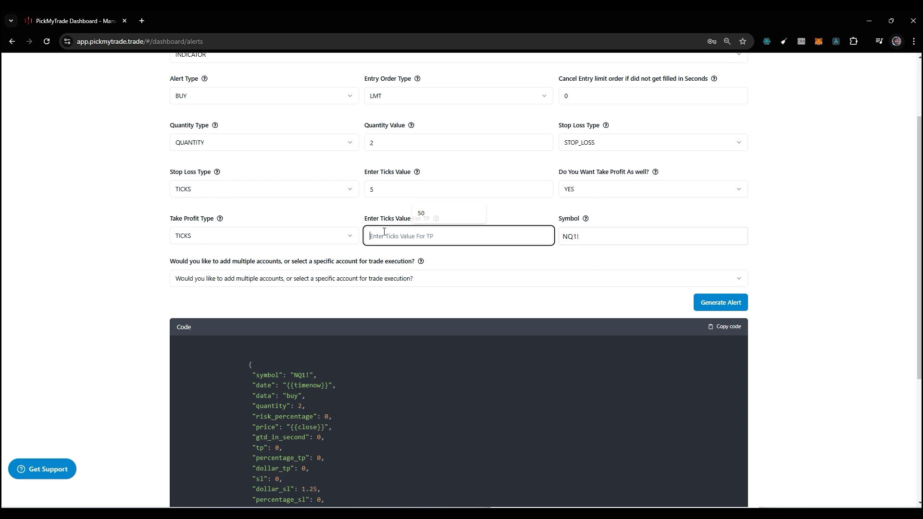
type("10")
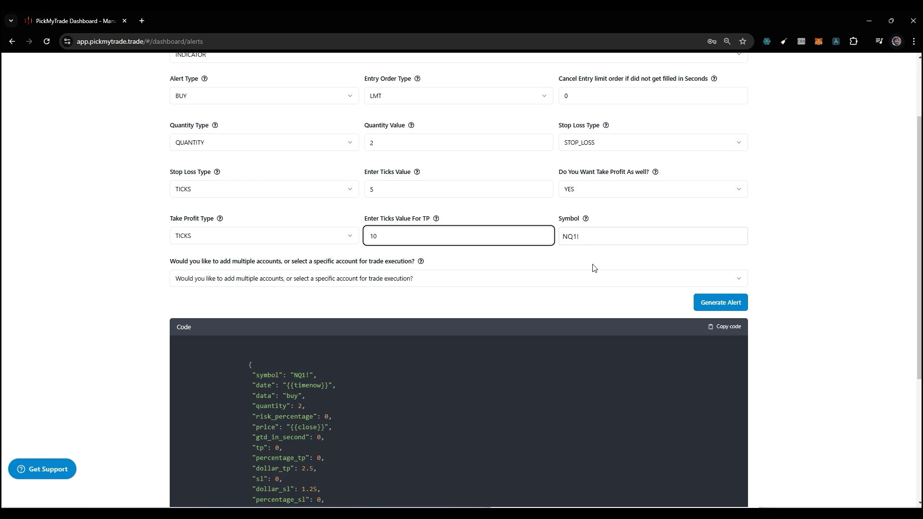
Regenerate the alert code and review dollar_sl 1.25 and dollar_tp 2.5.
left_click(715, 303)
scroll(527, 310, "down", 3)
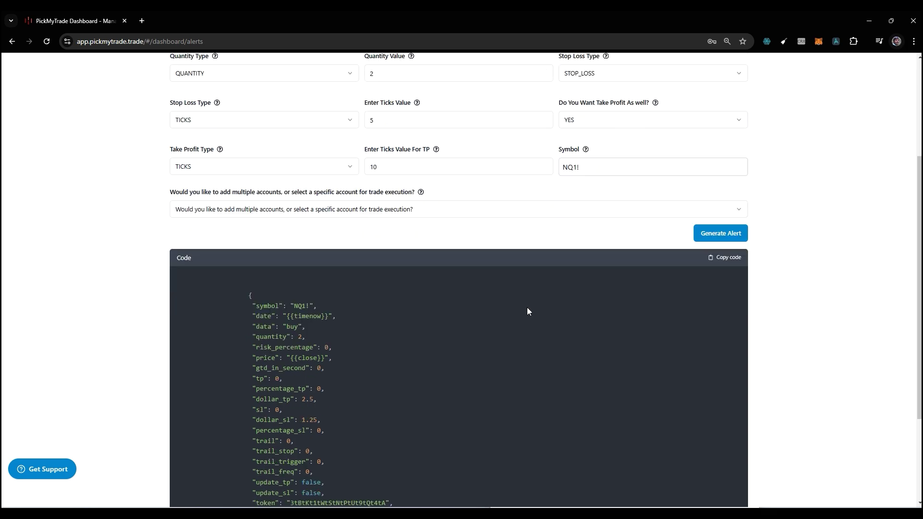
scroll(530, 313, "up", 2)
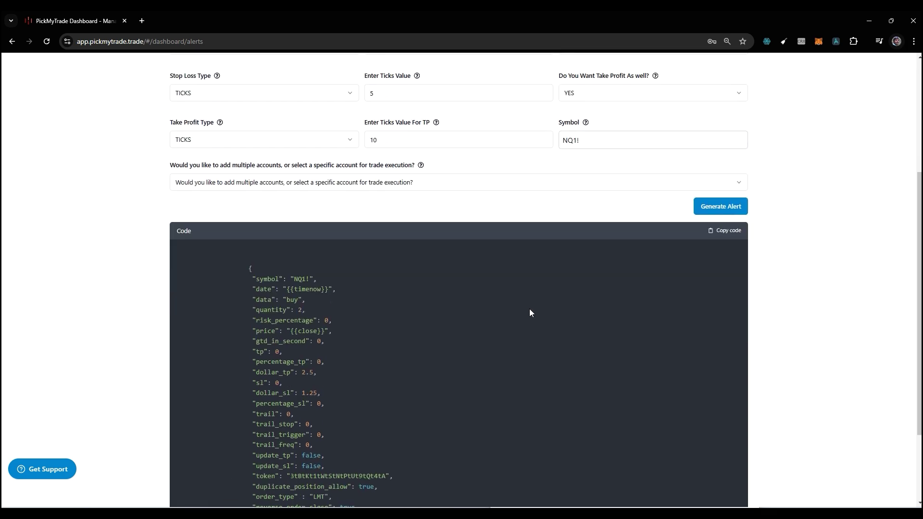
scroll(529, 308, "up", 3)
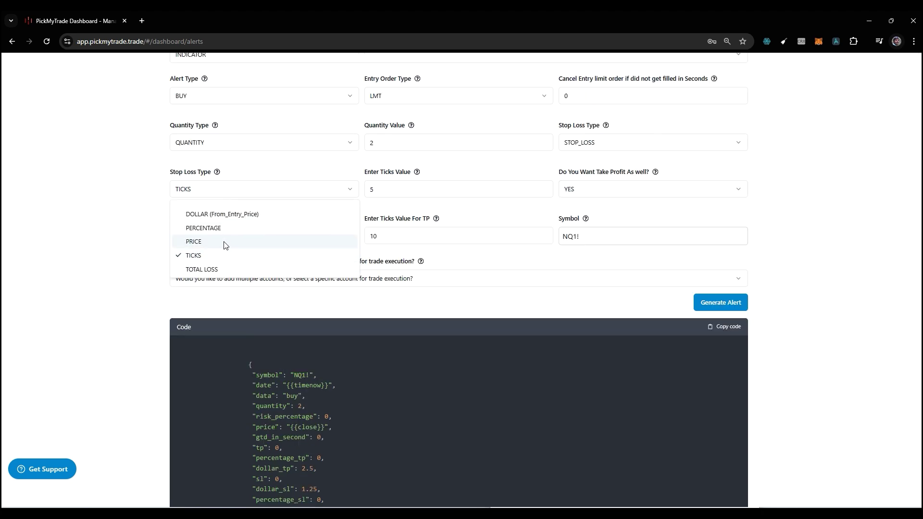
Try a PRICE stop loss, then switch stop loss and take profit to PERCENTAGE.
left_click(224, 243)
left_click(401, 190)
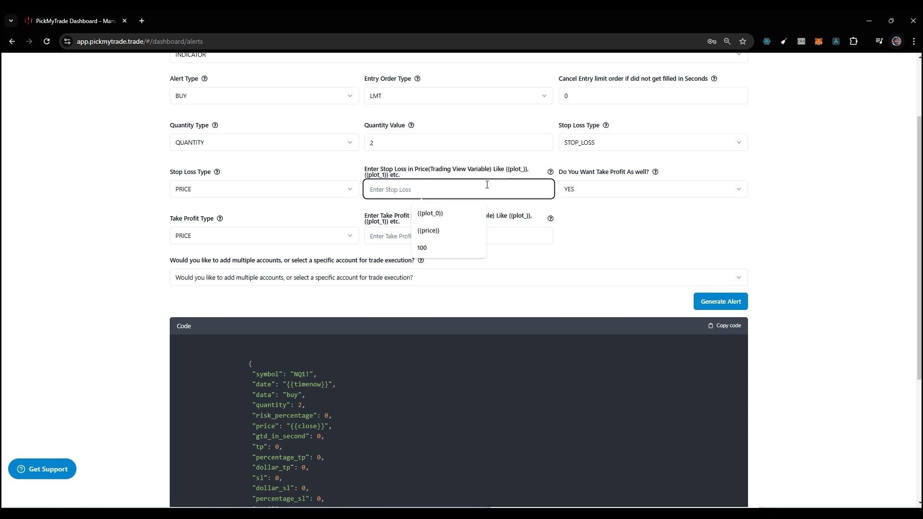
left_click(308, 190)
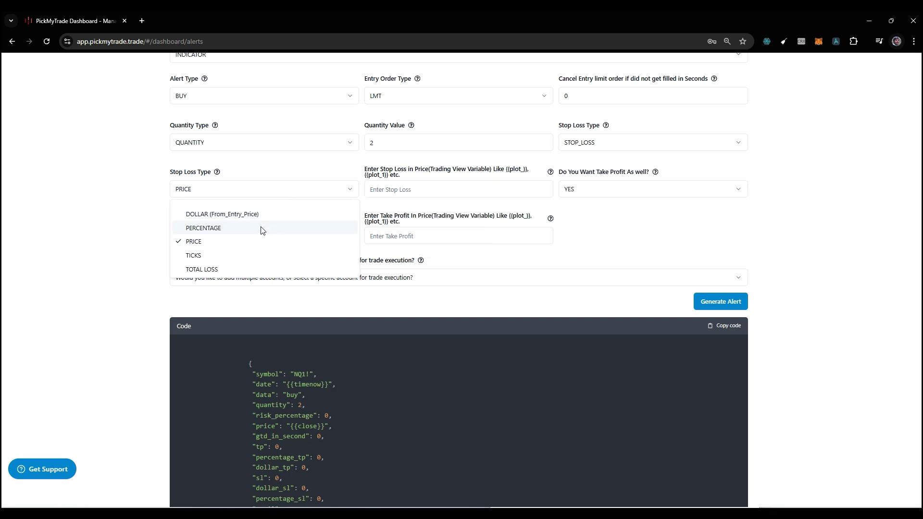
left_click(262, 229)
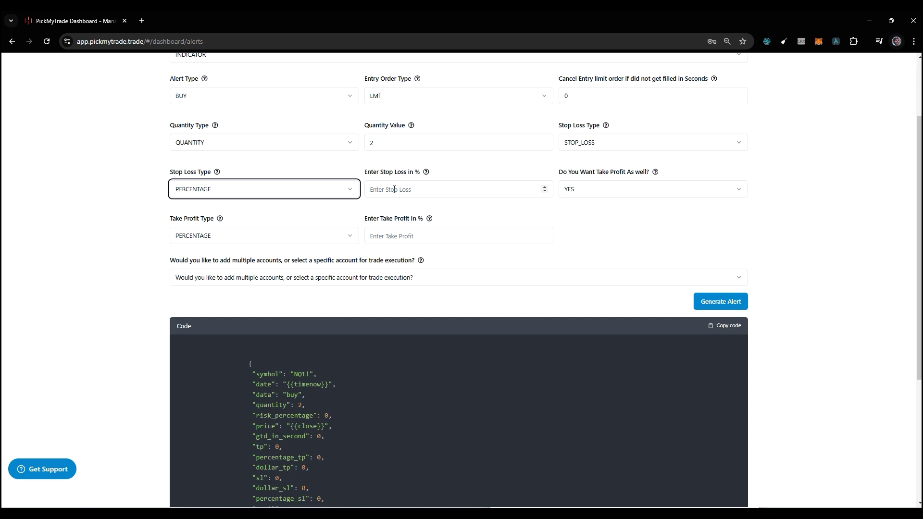
key("alt+Tab")
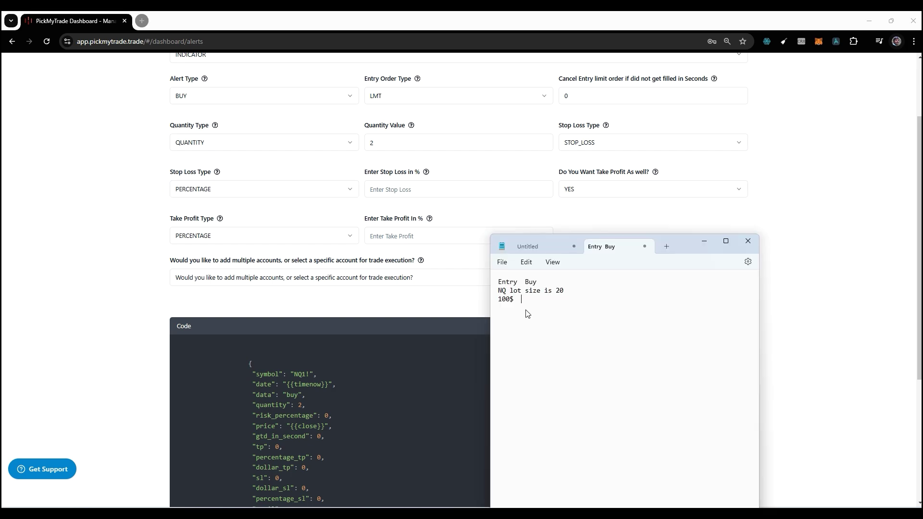
Enter 1% stop loss and take profit, add +1 to the notes, then choose DOLLAR (From_Entry_Price).
left_click(415, 189)
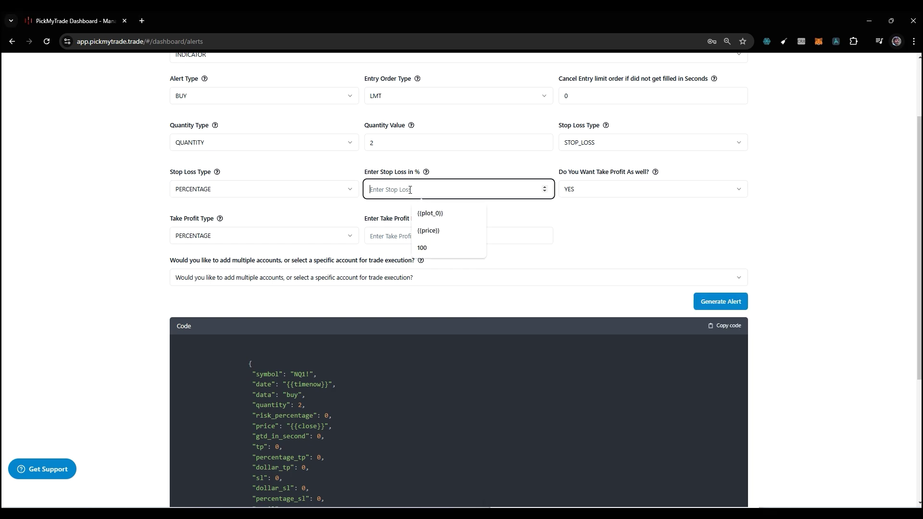
type("1")
left_click(390, 236)
type("1")
key("alt+Tab")
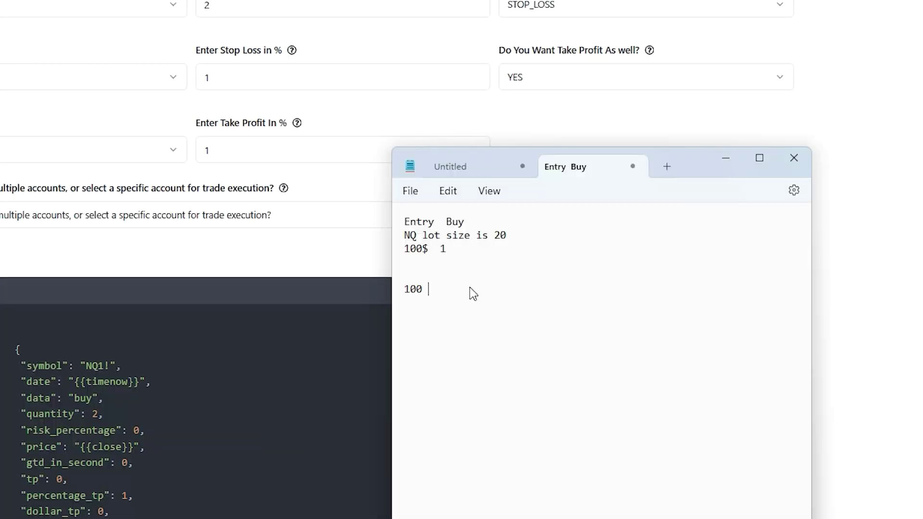
type("+1")
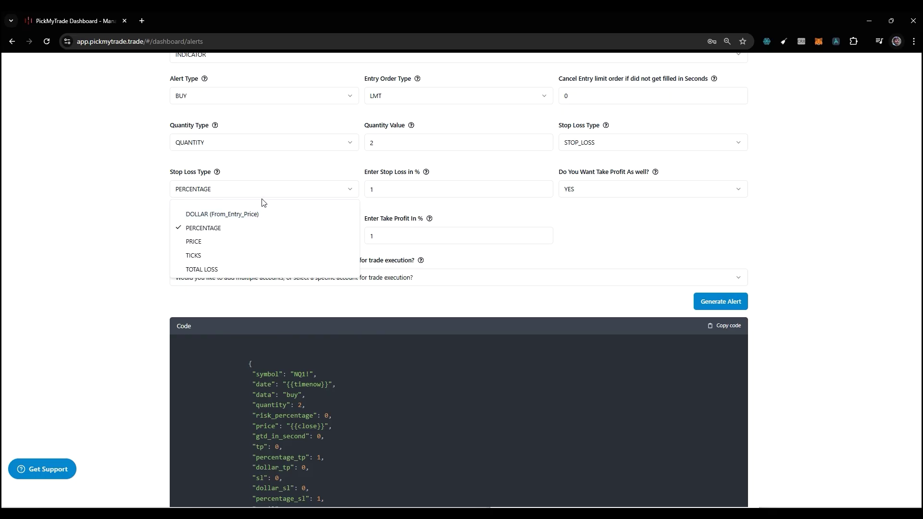
left_click(255, 214)
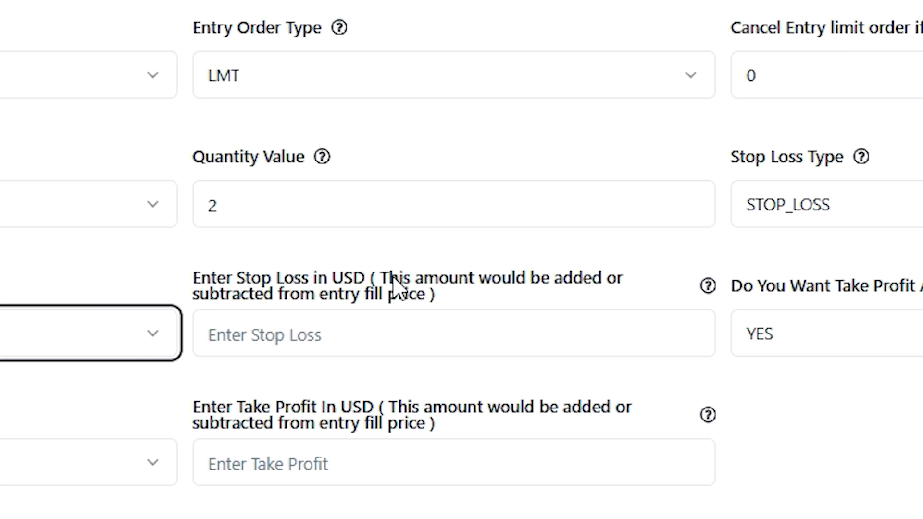
Enter a 5 USD stop loss applied from the entry fill price.
left_click_drag(393, 284, 583, 290)
left_click_drag(416, 297, 249, 297)
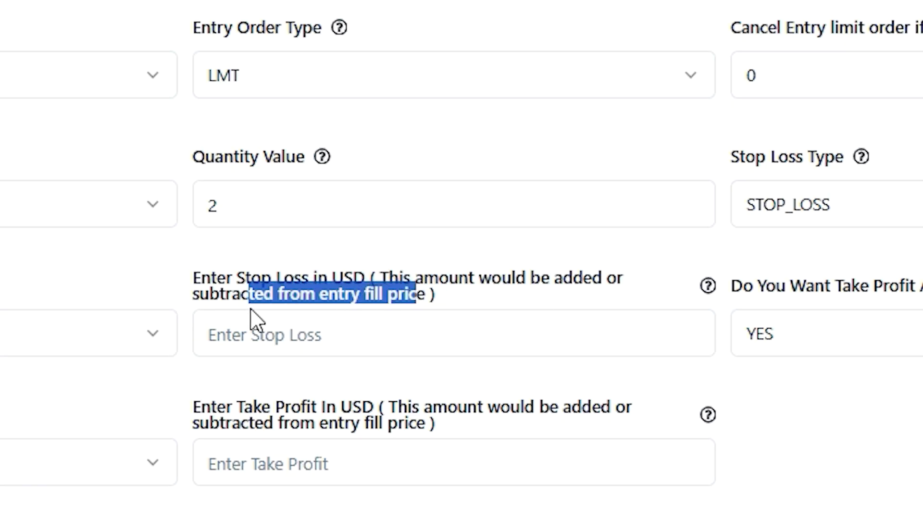
left_click(304, 347)
type("5")
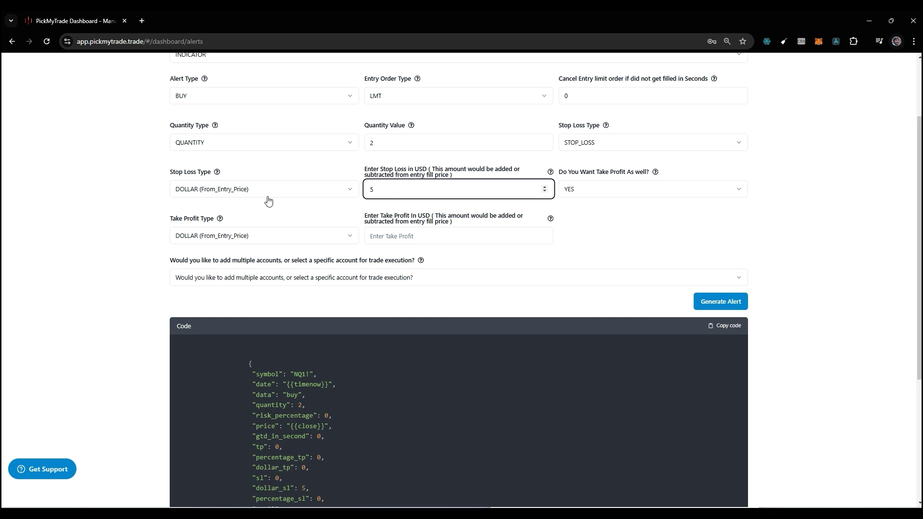
Highlight the added 1 in the Notepad calculation.
key("alt+Tab")
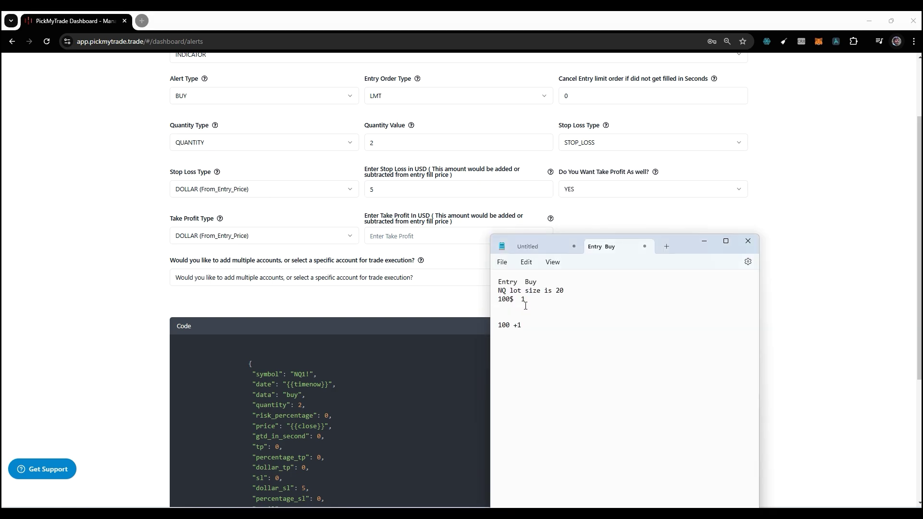
left_click_drag(520, 325, 529, 328)
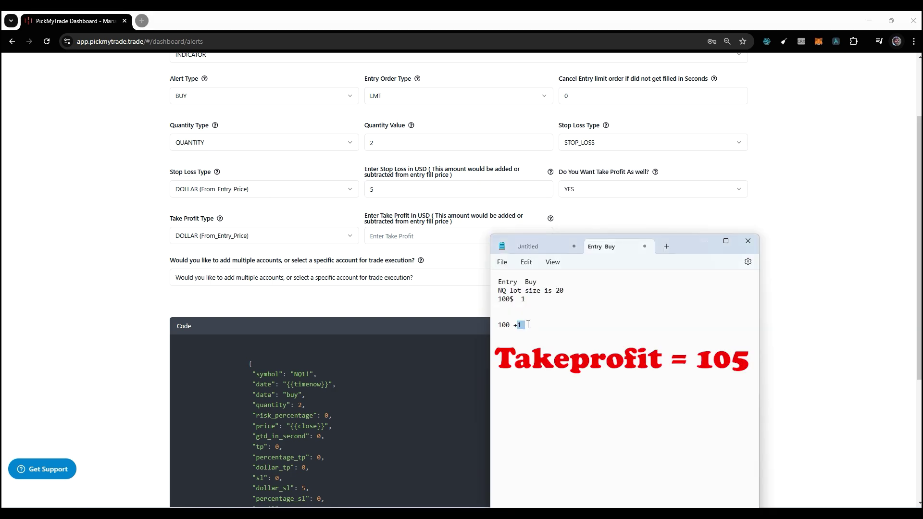
left_click(528, 327)
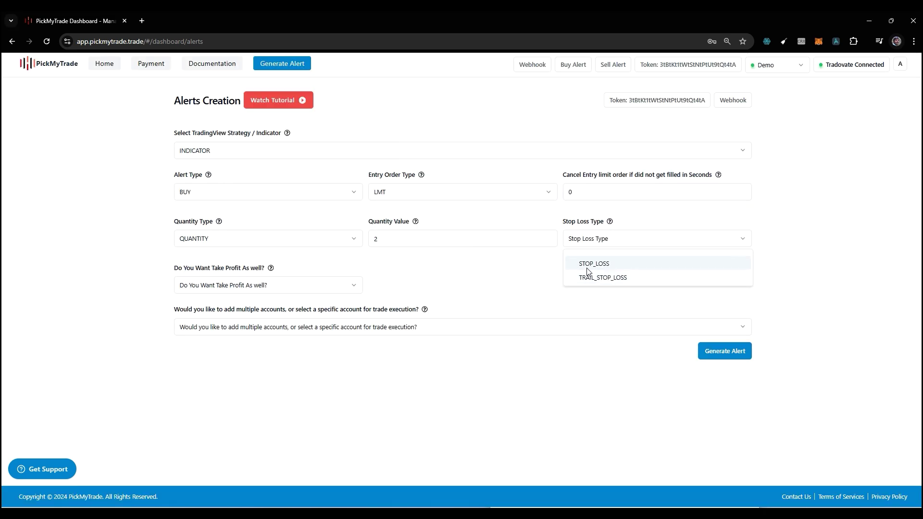
Choose STOP_LOSS, try TICKS and TOTAL LOSS, then switch to TRAIL_STOP_LOSS.
left_click(589, 263)
left_click(295, 289)
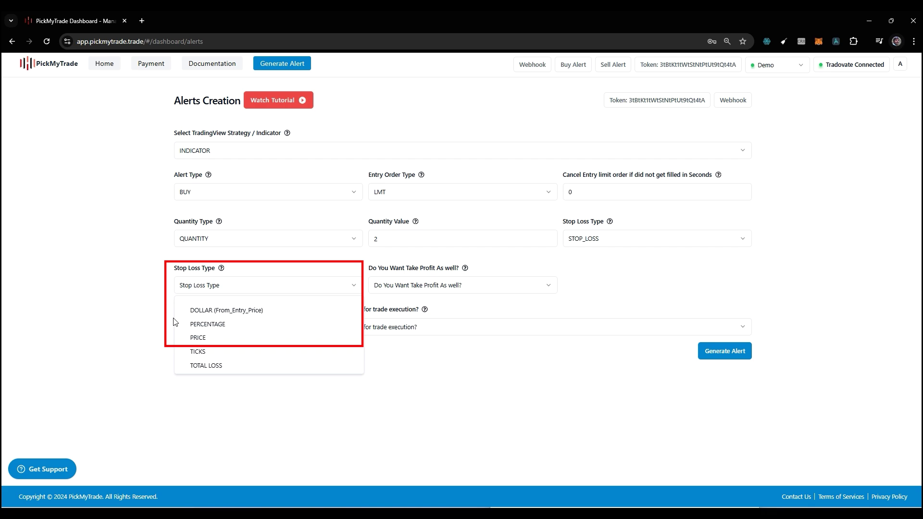
left_click(197, 355)
left_click(210, 293)
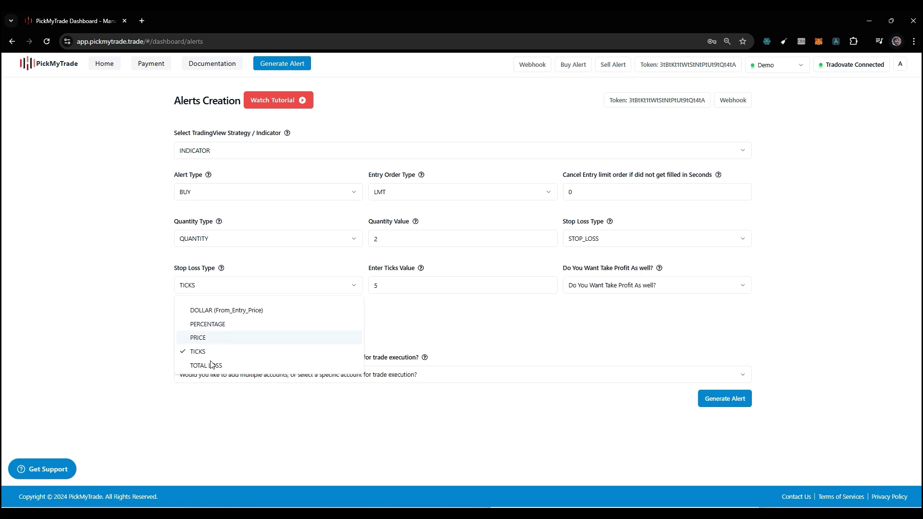
left_click(223, 365)
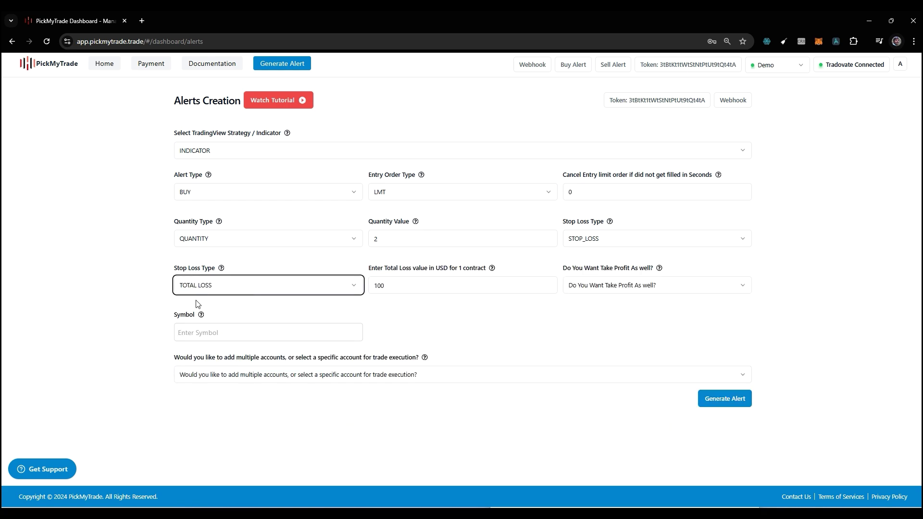
left_click(221, 333)
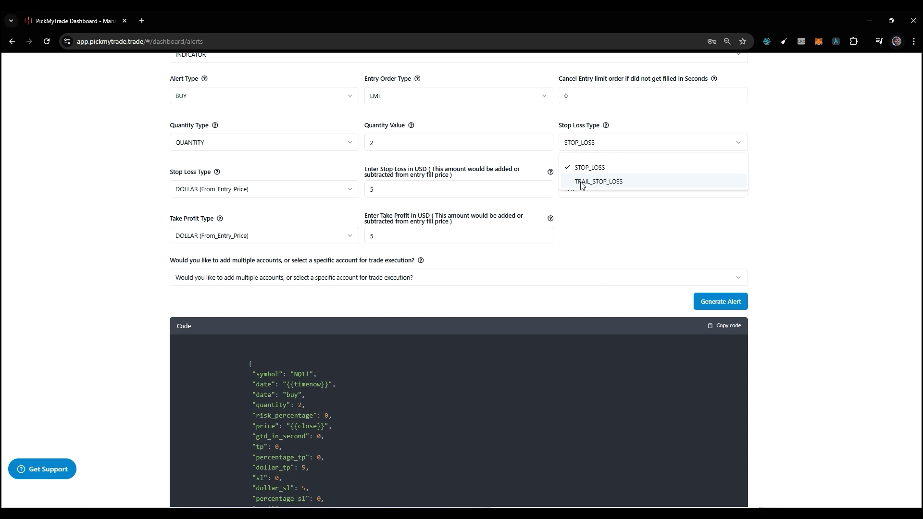
left_click(585, 187)
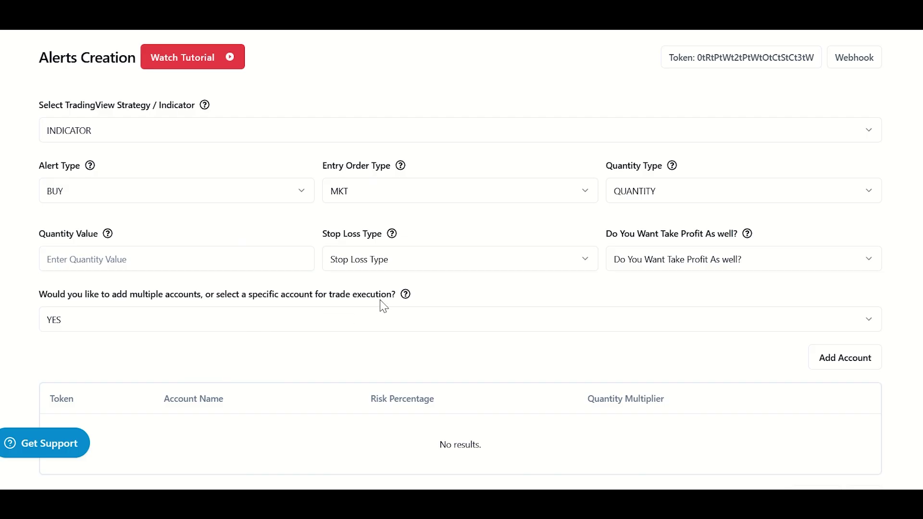
Enable multiple accounts and save the demo account to the accounts table.
scroll(617, 301, "down", 2)
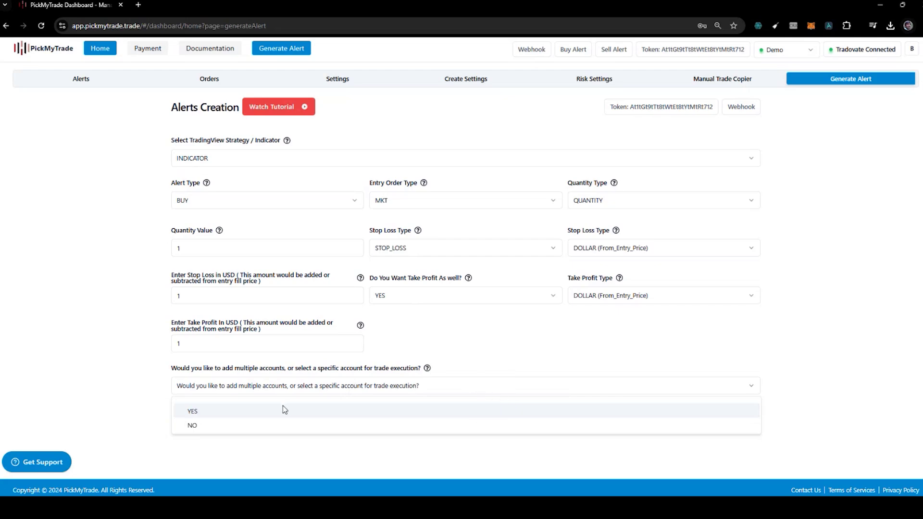
left_click(284, 409)
scroll(386, 395, "down", 2)
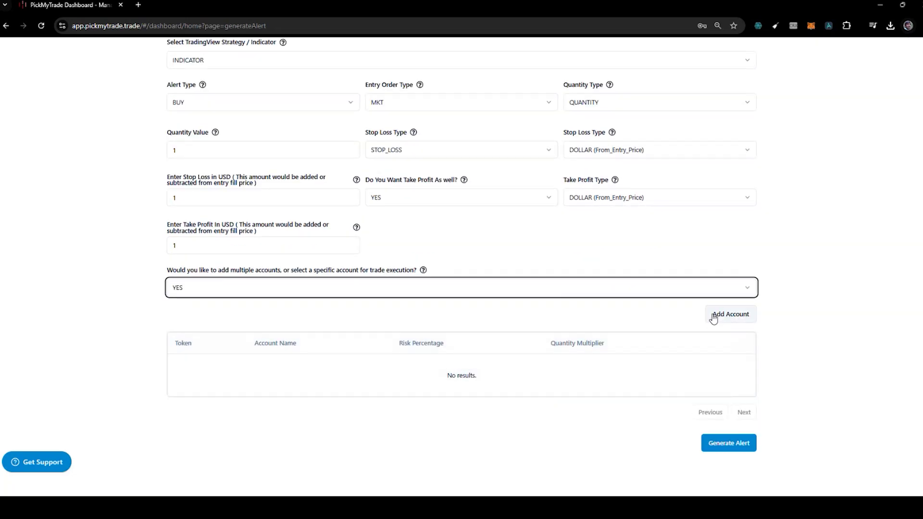
left_click(712, 316)
left_click(430, 257)
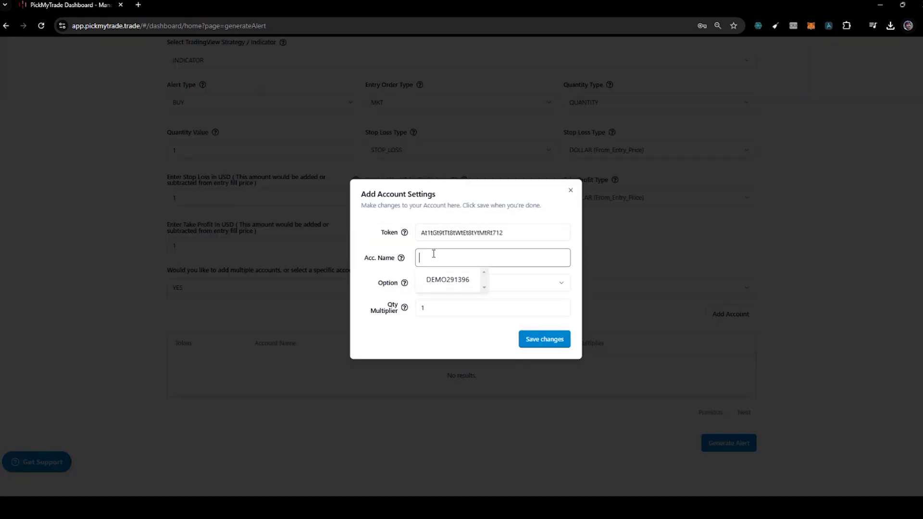
left_click(446, 282)
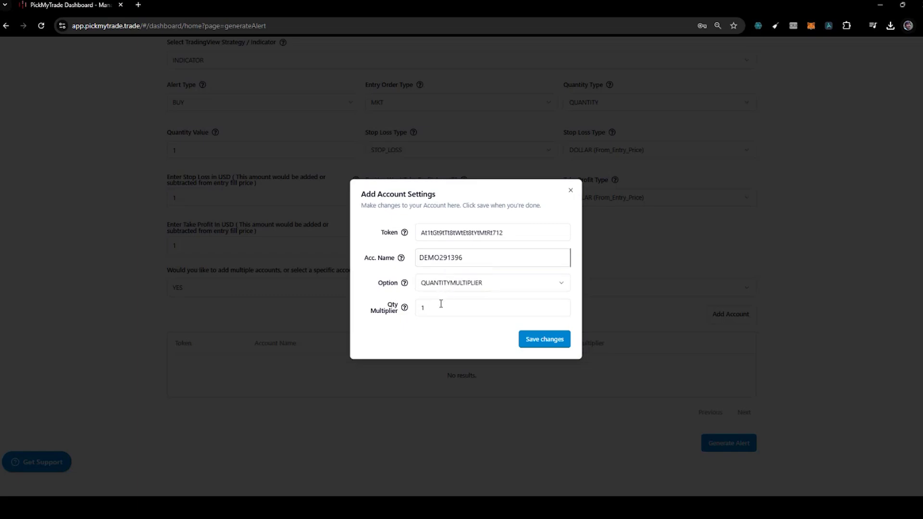
double_click(423, 307)
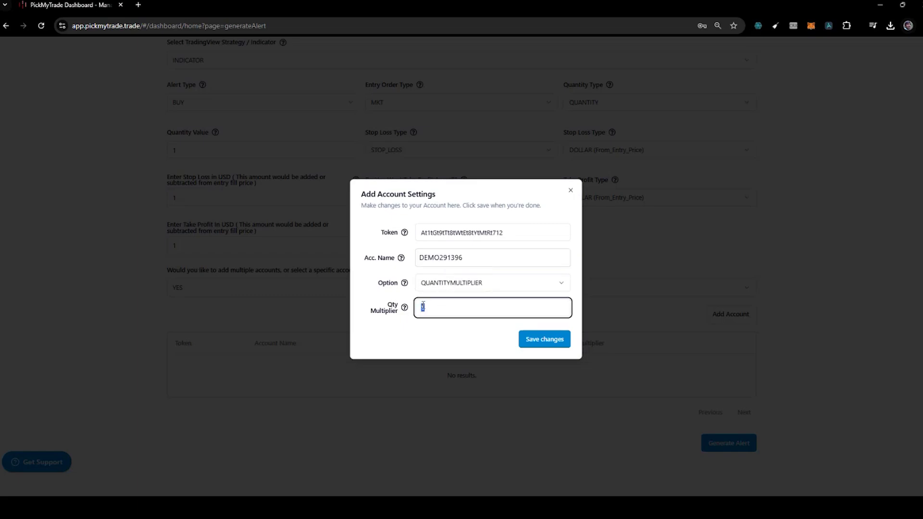
left_click(523, 341)
Generate the alert code and begin adding a second account row.
left_click(709, 426)
scroll(571, 351, "down", 2)
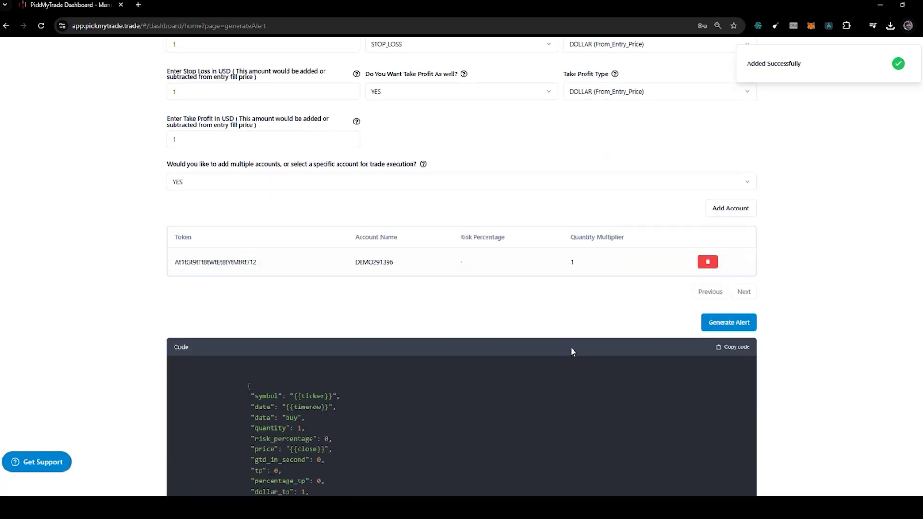
scroll(503, 307, "up", 3)
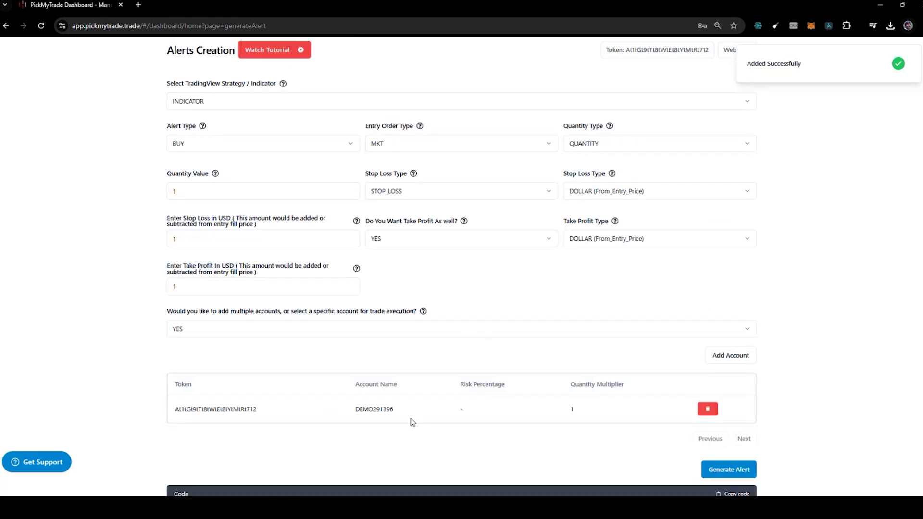
left_click(731, 355)
left_click(449, 263)
Save the pending account, then add an extra account with its name and the QUANTITYMULTIPLIER option.
type("SD")
key("Return")
scroll(363, 297, "down", 2)
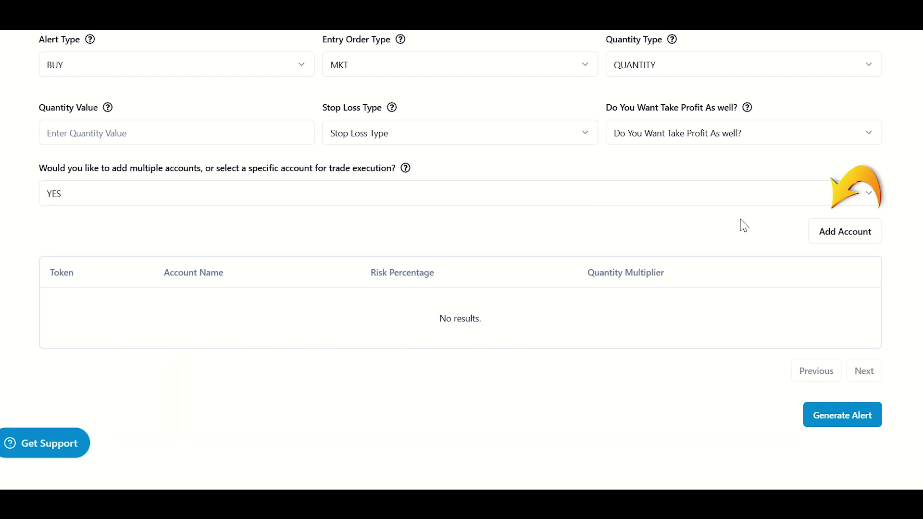
left_click(853, 231)
left_click_drag(400, 213, 562, 212)
left_click(581, 248)
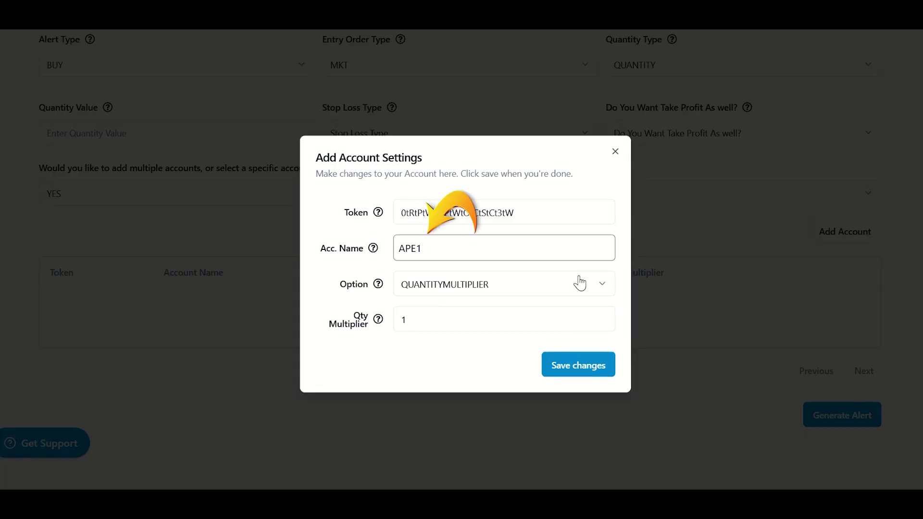
key("BackSpace")
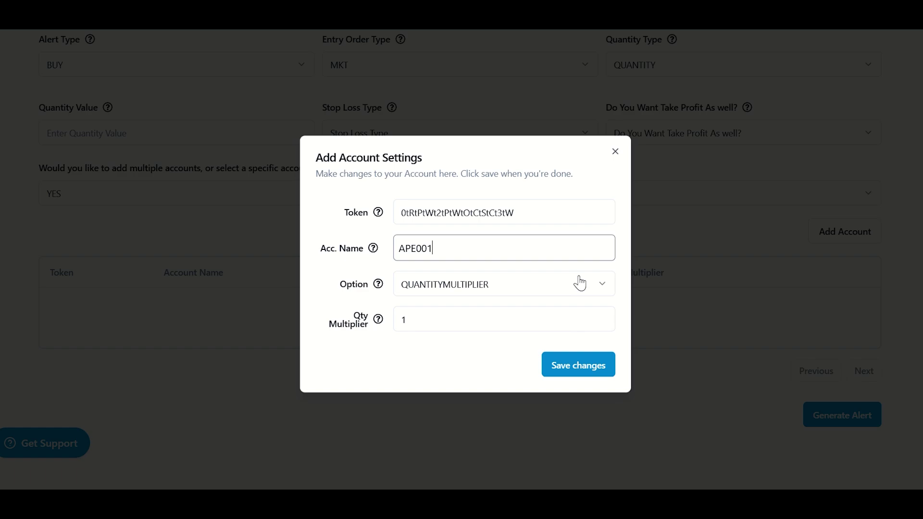
left_click(581, 284)
left_click(581, 283)
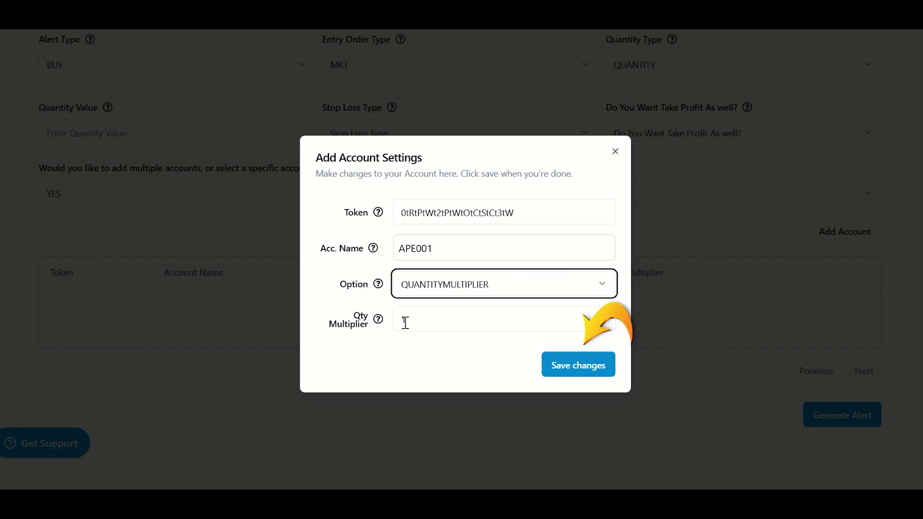
left_click(578, 365)
Add another account with its own token and name, save it, and generate the alert JSON.
left_click(845, 232)
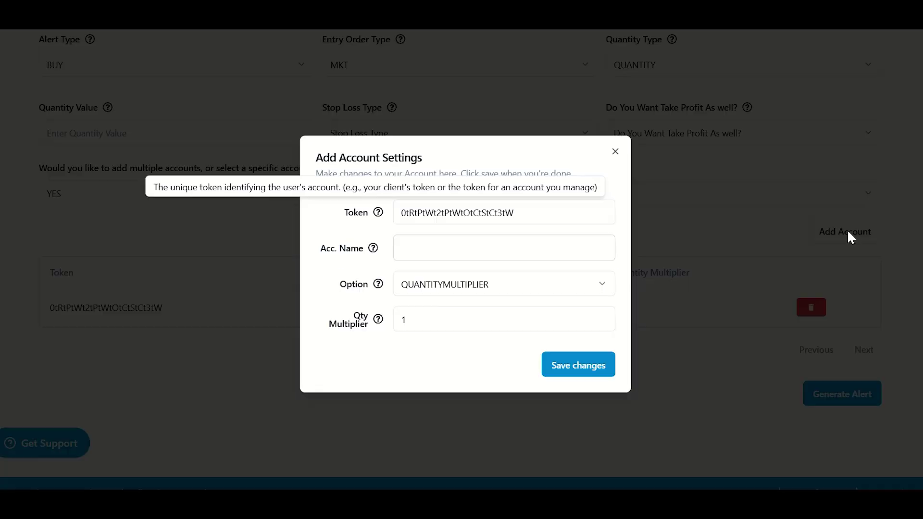
left_click(446, 213)
left_click(433, 248)
type("APE0")
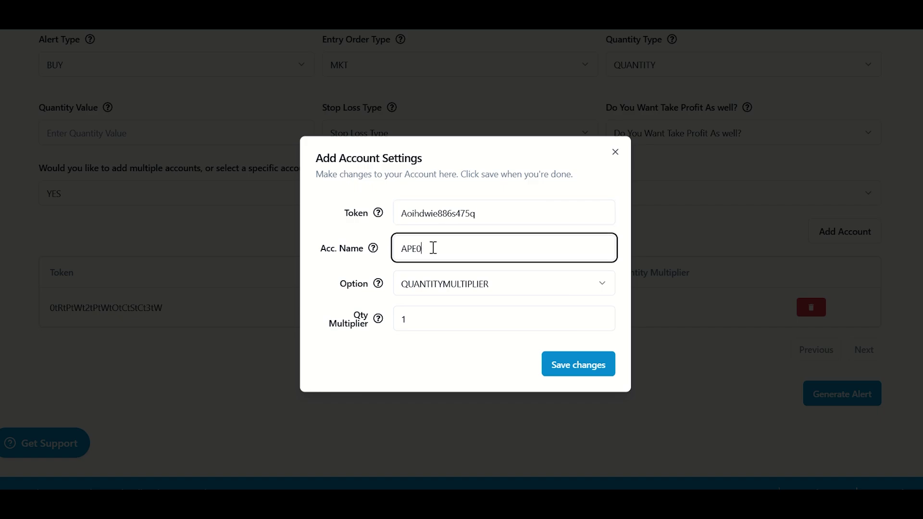
type("02")
left_click(440, 350)
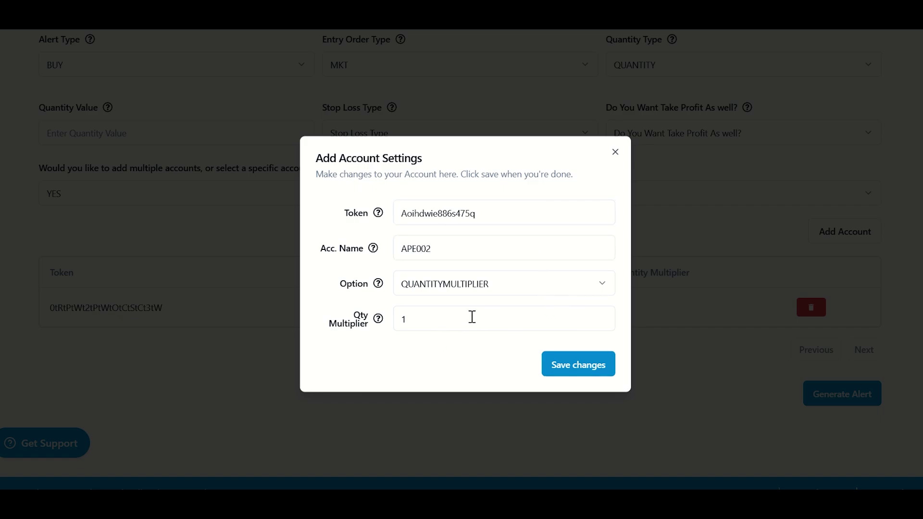
left_click(568, 365)
left_click(861, 434)
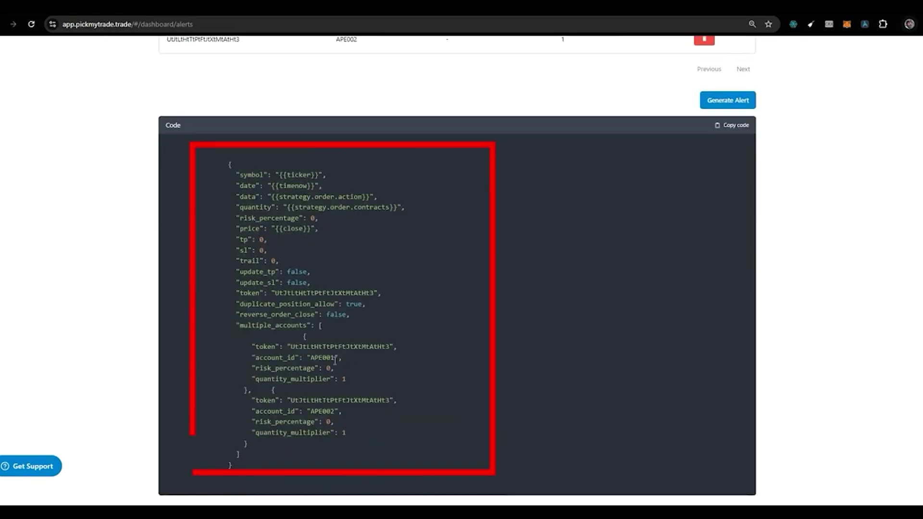
Copy the generated alert JSON and add the MACD indicator in TradingView.
left_click(726, 133)
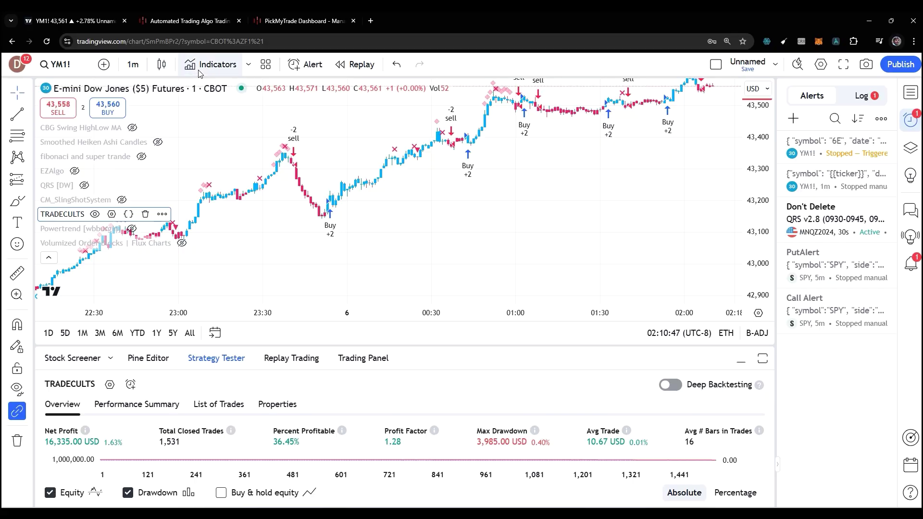
left_click(199, 68)
type("macd")
Draft an alert on MACD (12, 26, close), once per bar close, with the copied JSON as message.
left_click(793, 119)
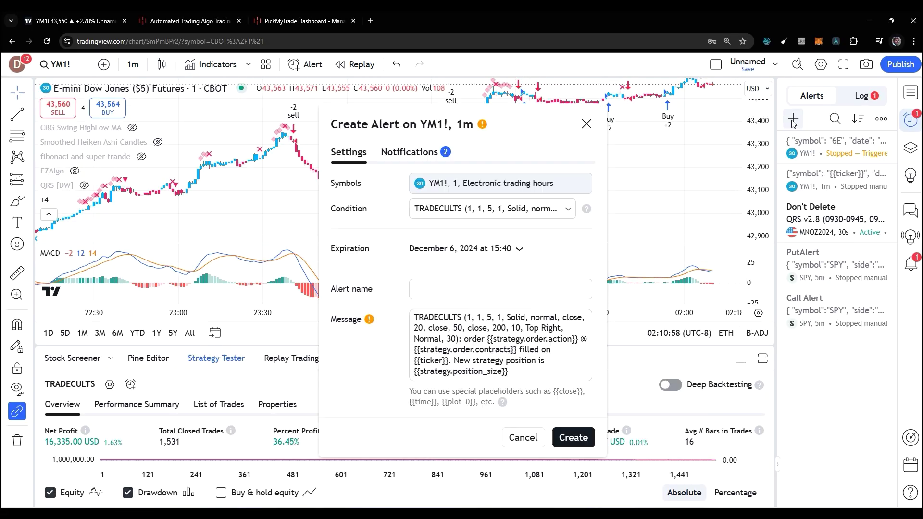
left_click(457, 209)
left_click(447, 214)
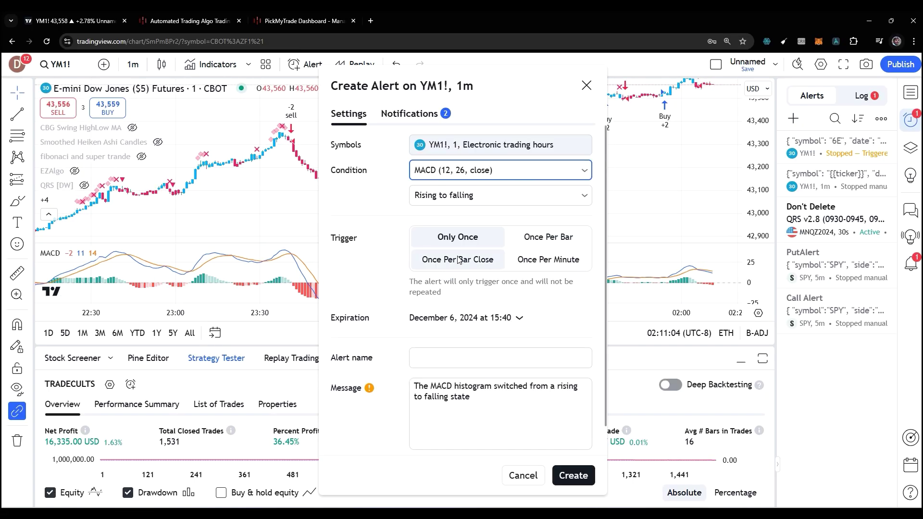
left_click(459, 260)
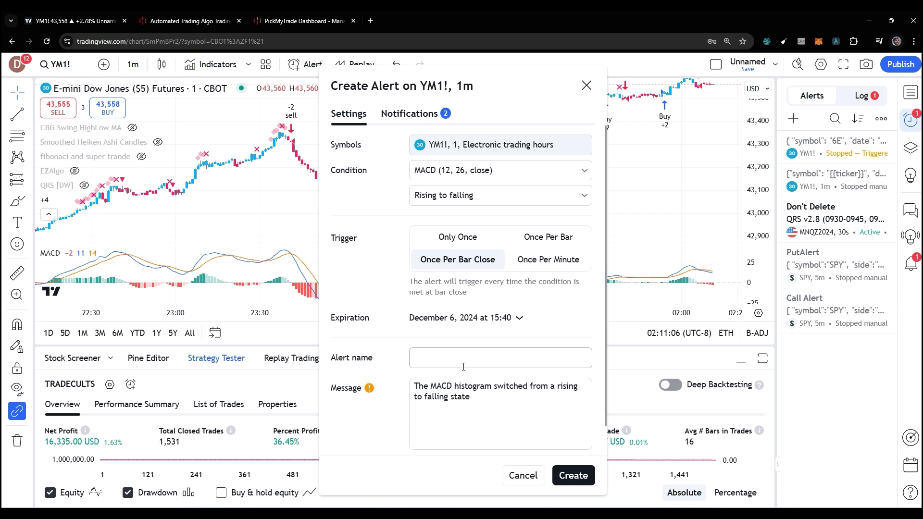
left_click_drag(466, 397, 412, 387)
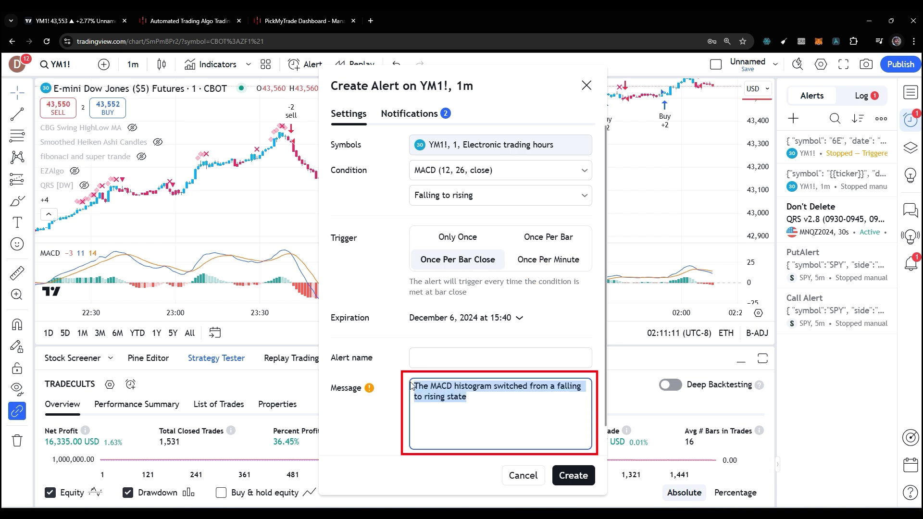
key("ctrl+v")
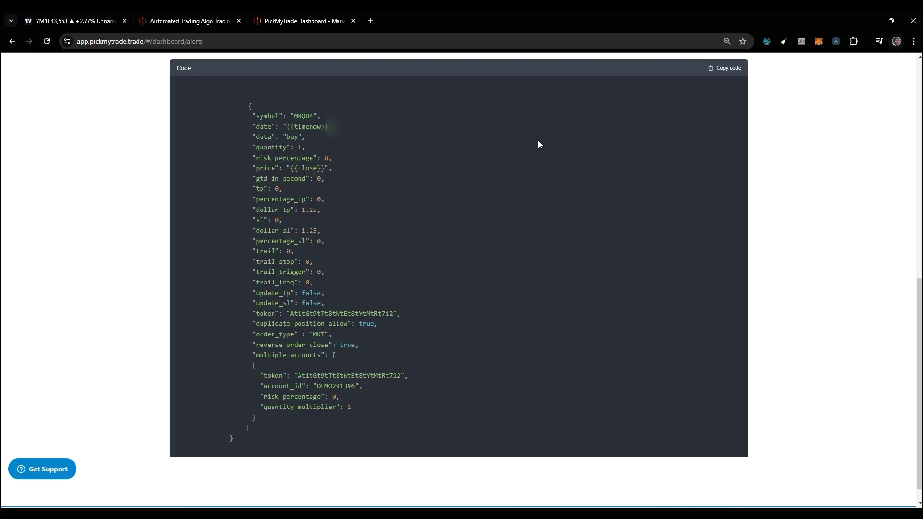
scroll(572, 149, "up", 3)
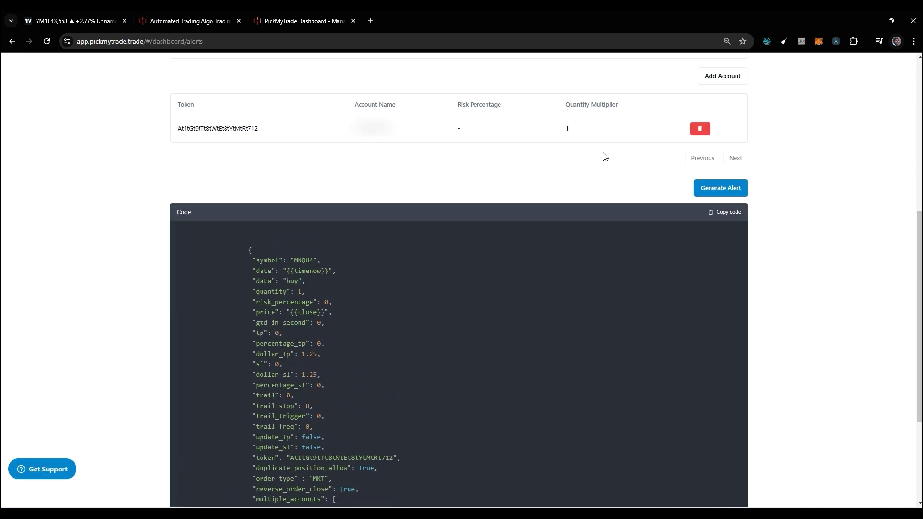
scroll(673, 168, "up", 7)
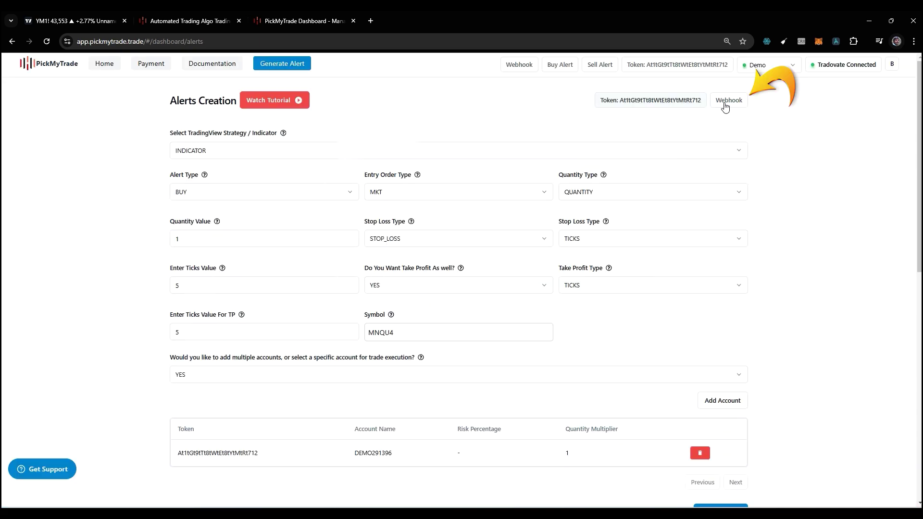
left_click(725, 103)
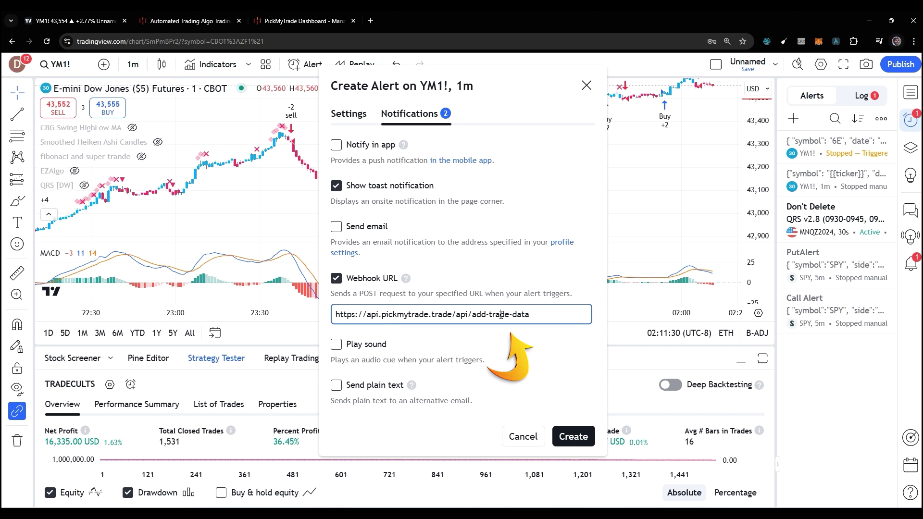
Create the TradingView alert, check its log, and view PickMyTrade's Home Alerts list of orders.
left_click(574, 437)
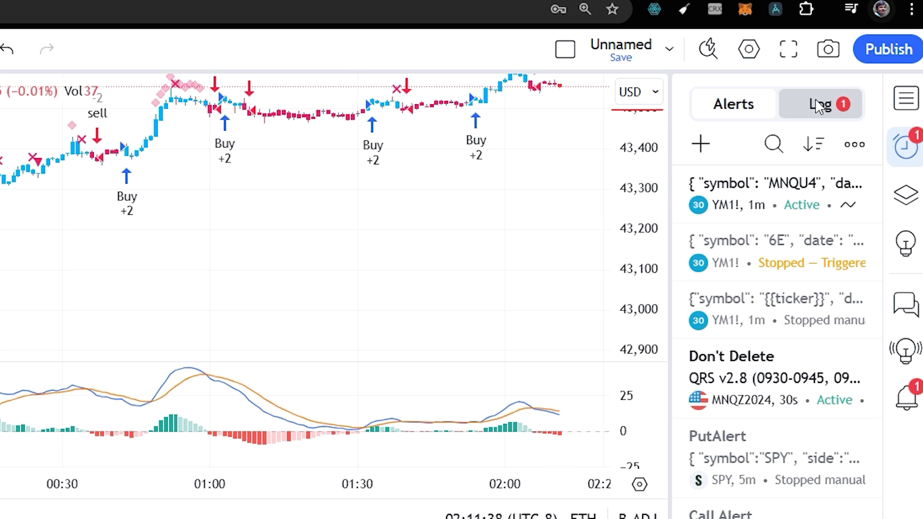
left_click(820, 106)
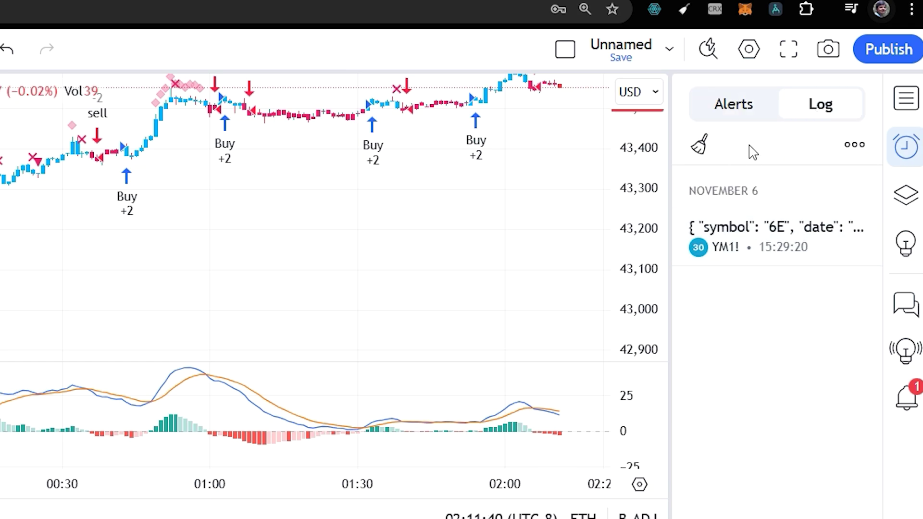
left_click(278, 21)
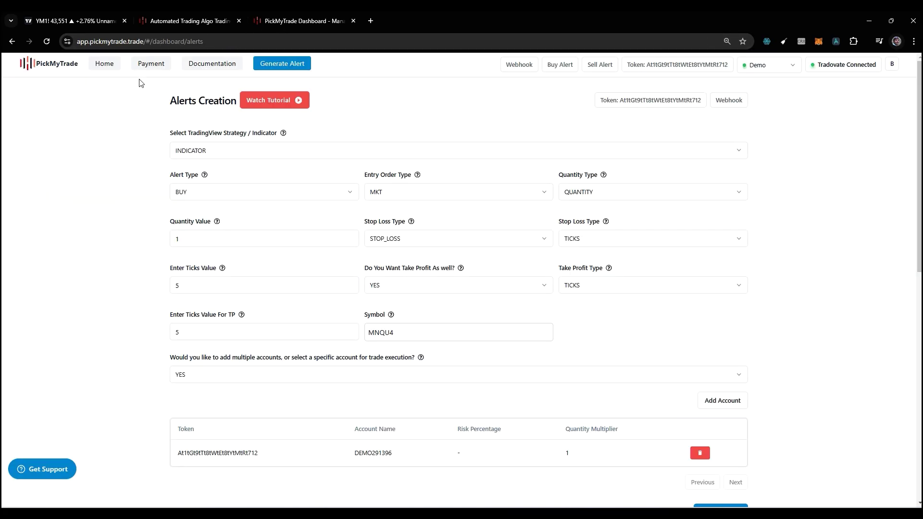
left_click(104, 64)
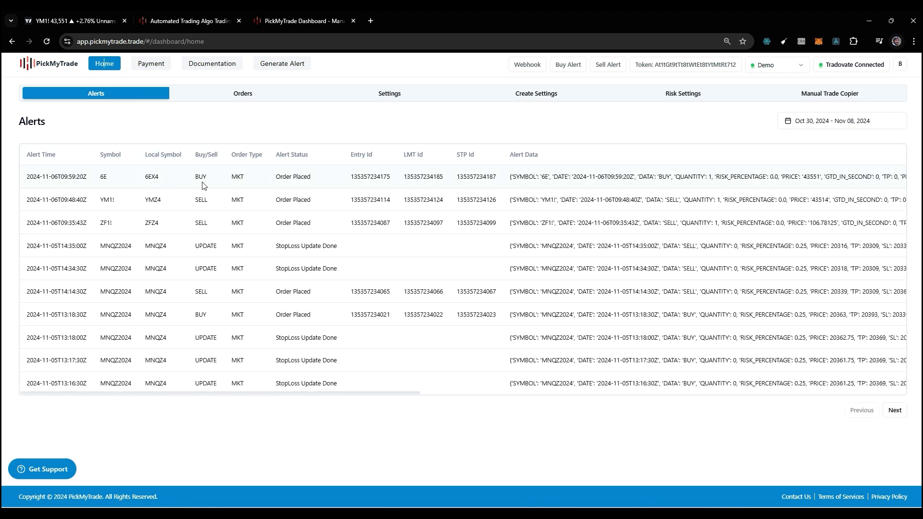